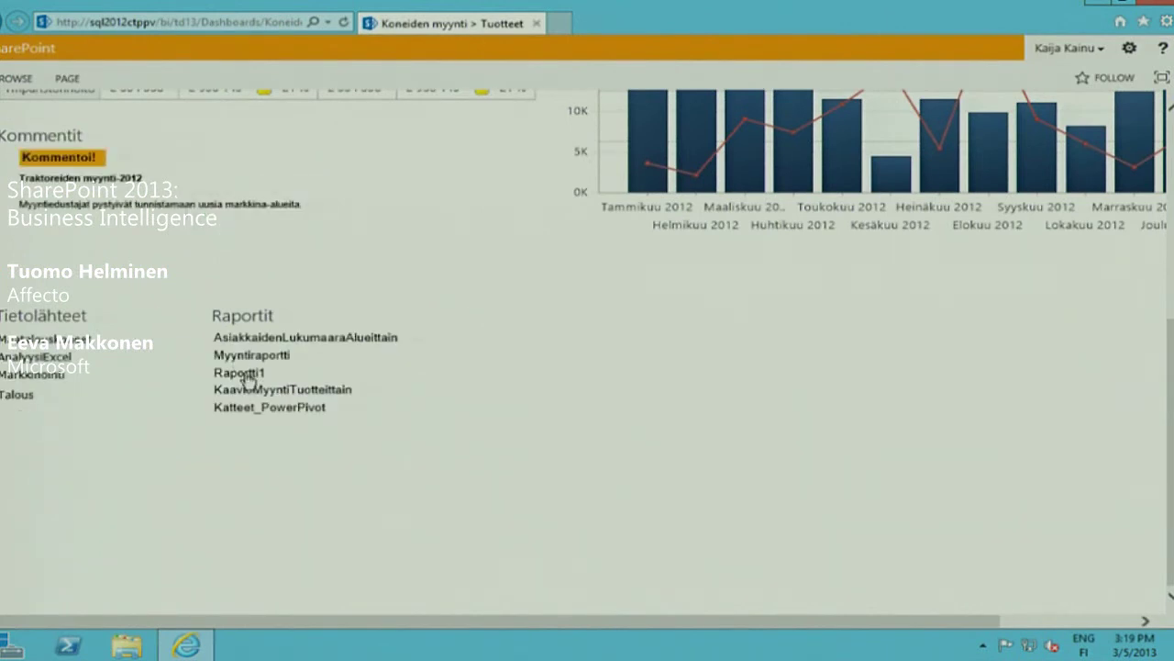
View the Raportti1 report from the Raportit list and return to the Tuotteet dashboard
click(247, 376)
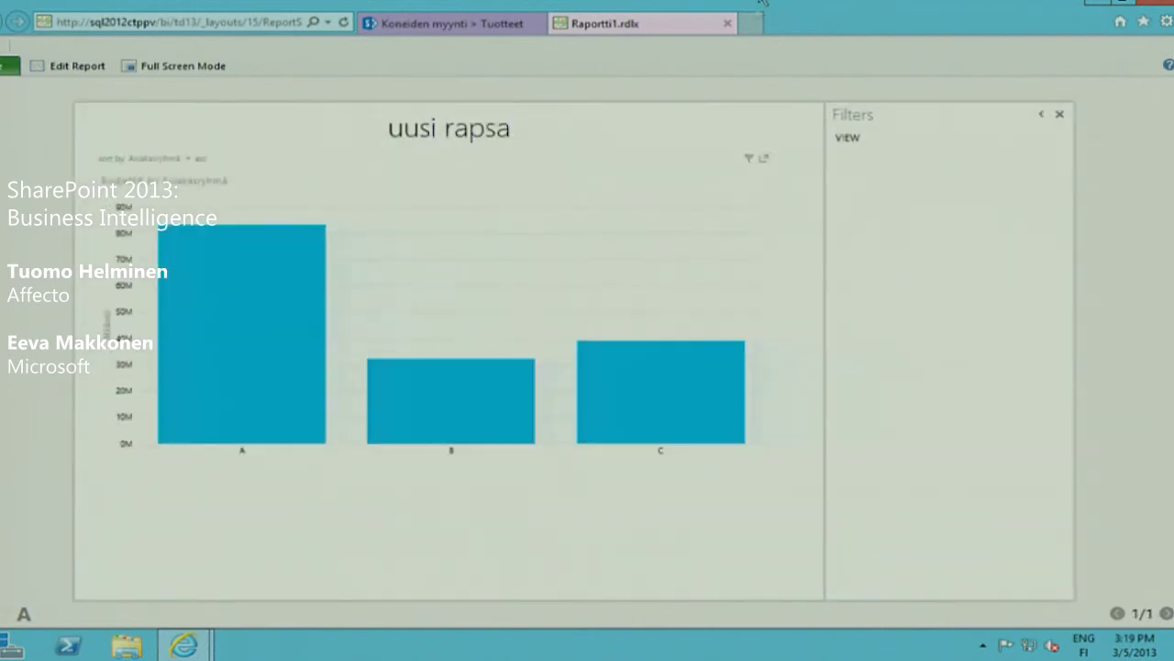
click(729, 25)
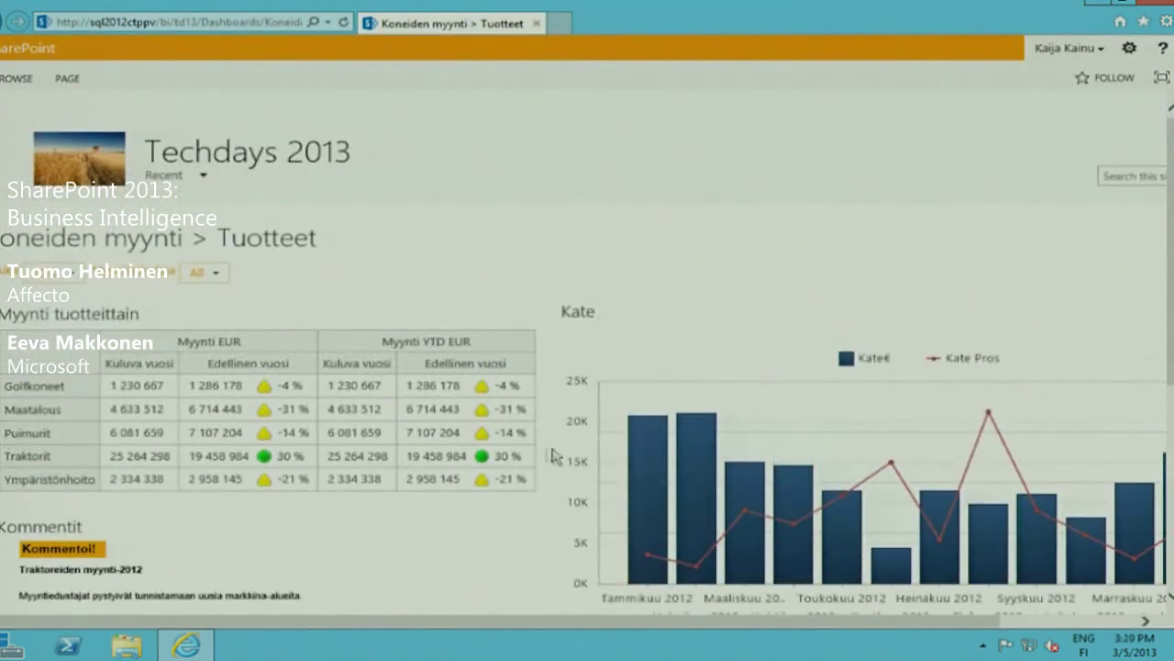
Open the AnalyysiExcel workbook from the Tietolähteet list in a maximized Excel window, with editing and external data connections enabled
scroll(360, 537, down, 5)
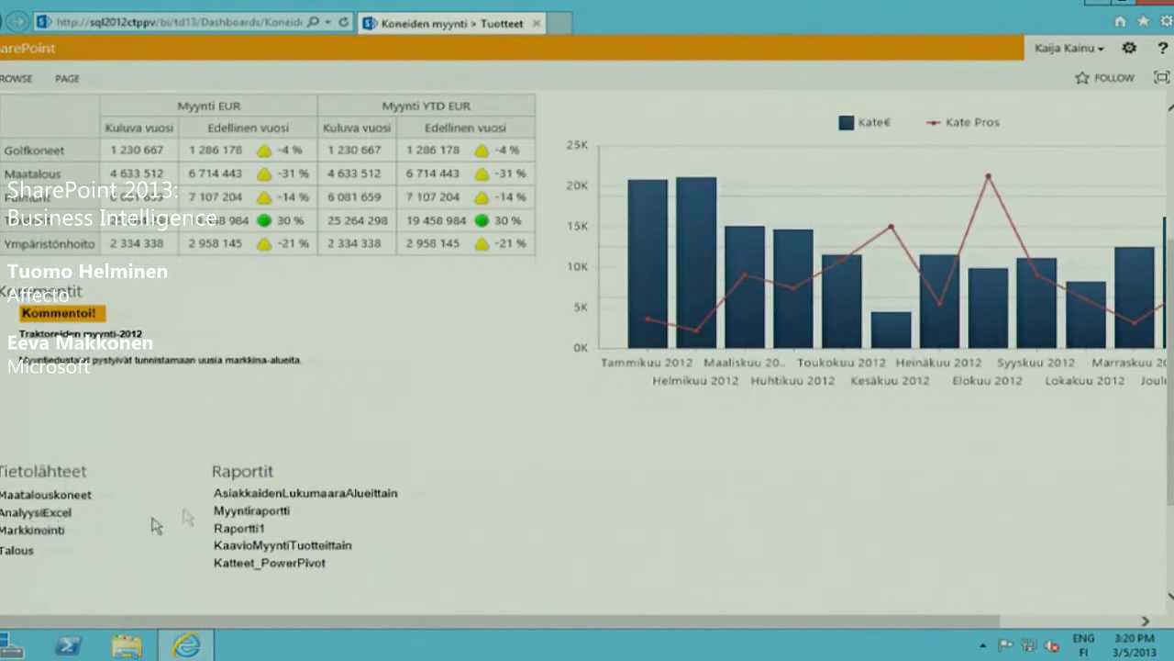
click(55, 513)
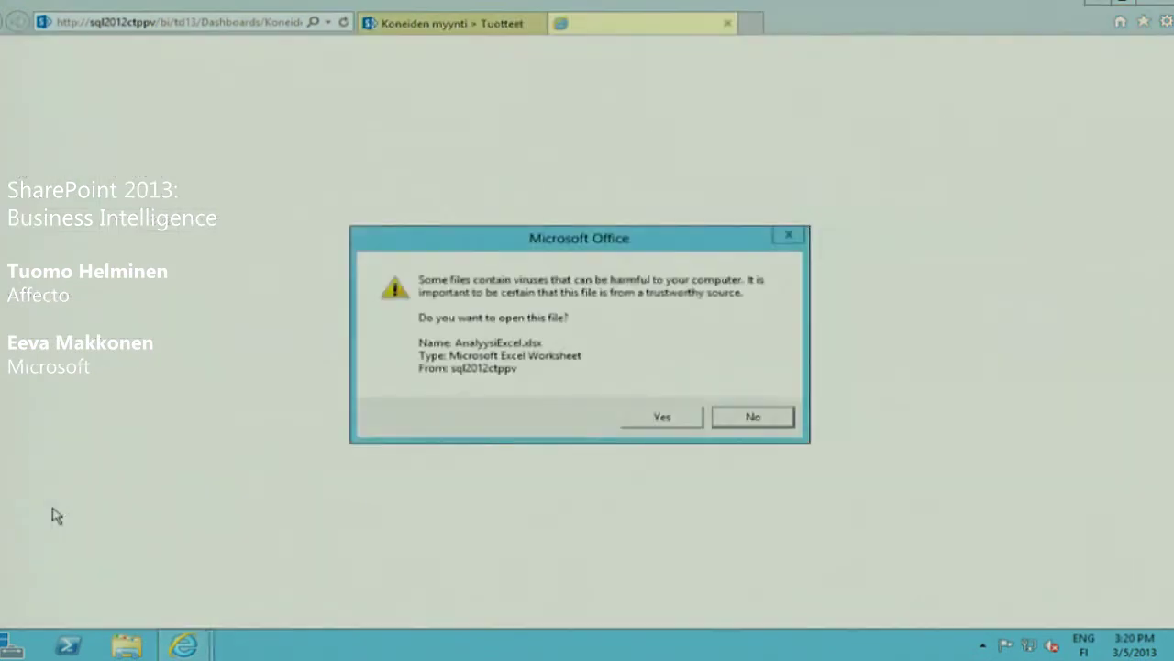
click(662, 418)
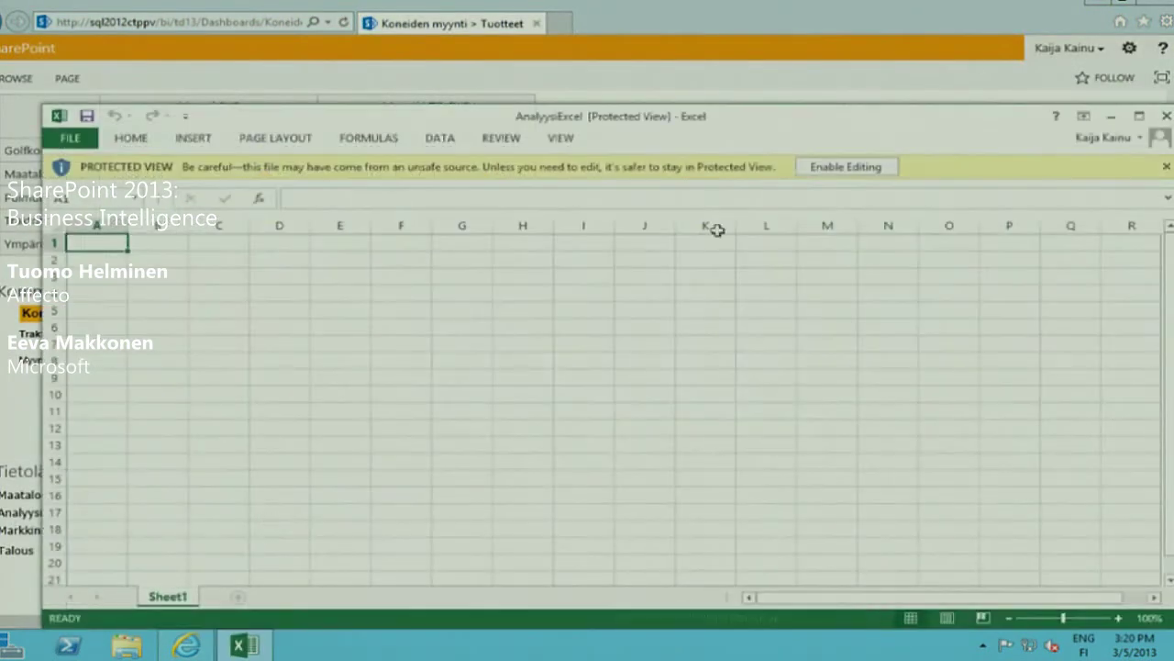
double_click(980, 119)
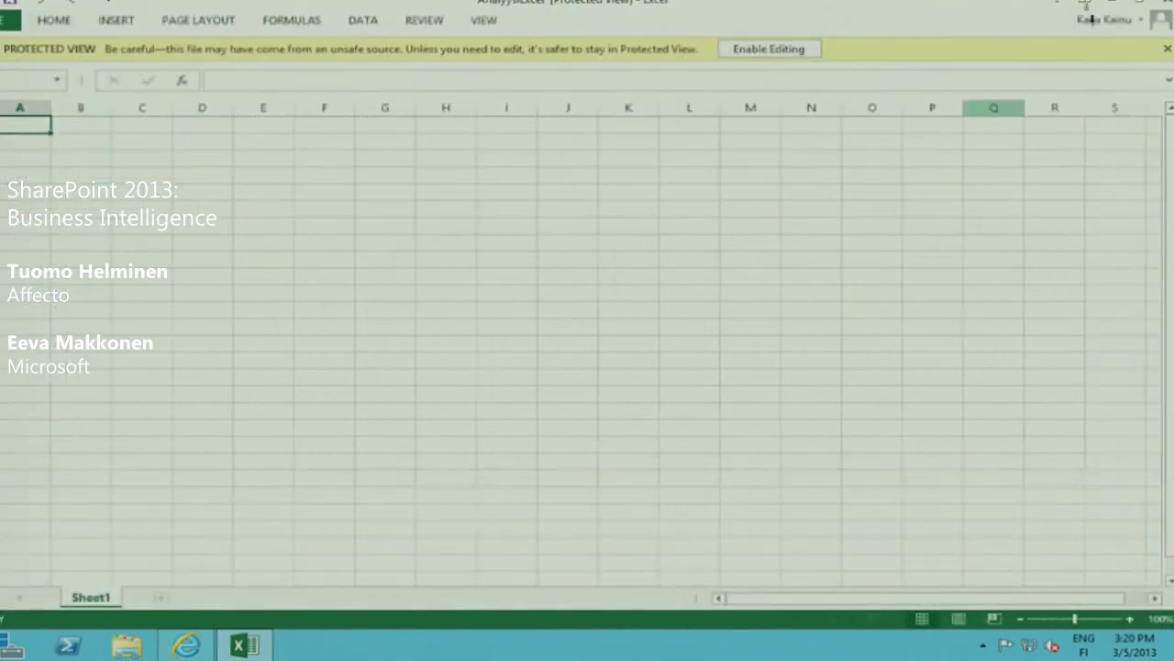
click(776, 51)
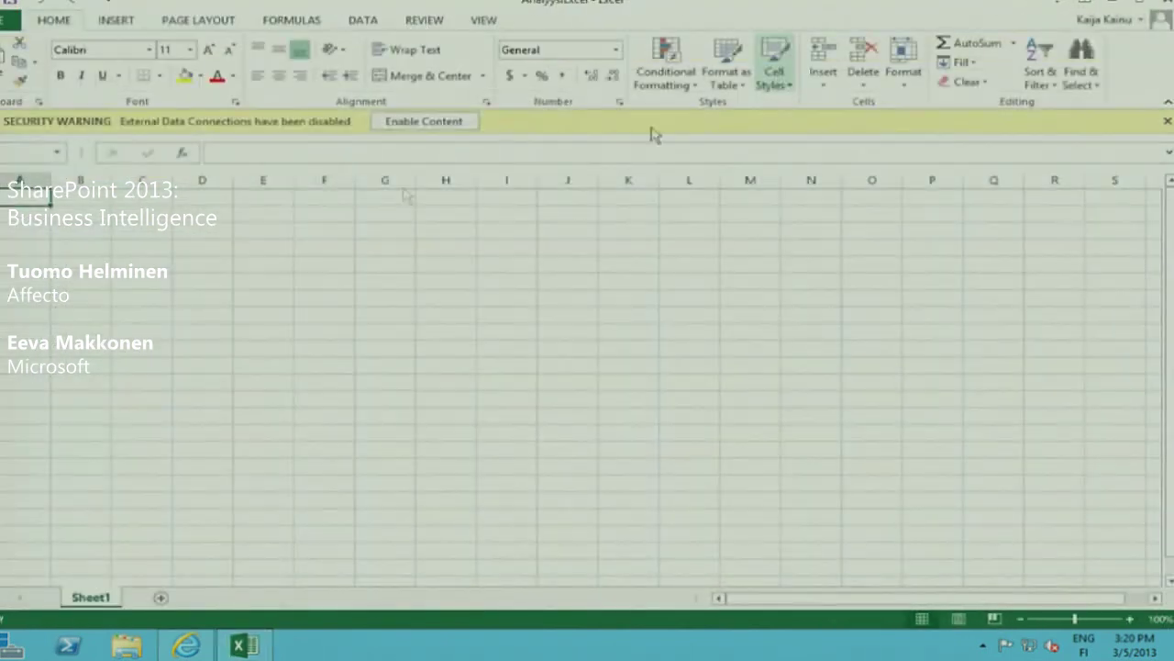
click(449, 125)
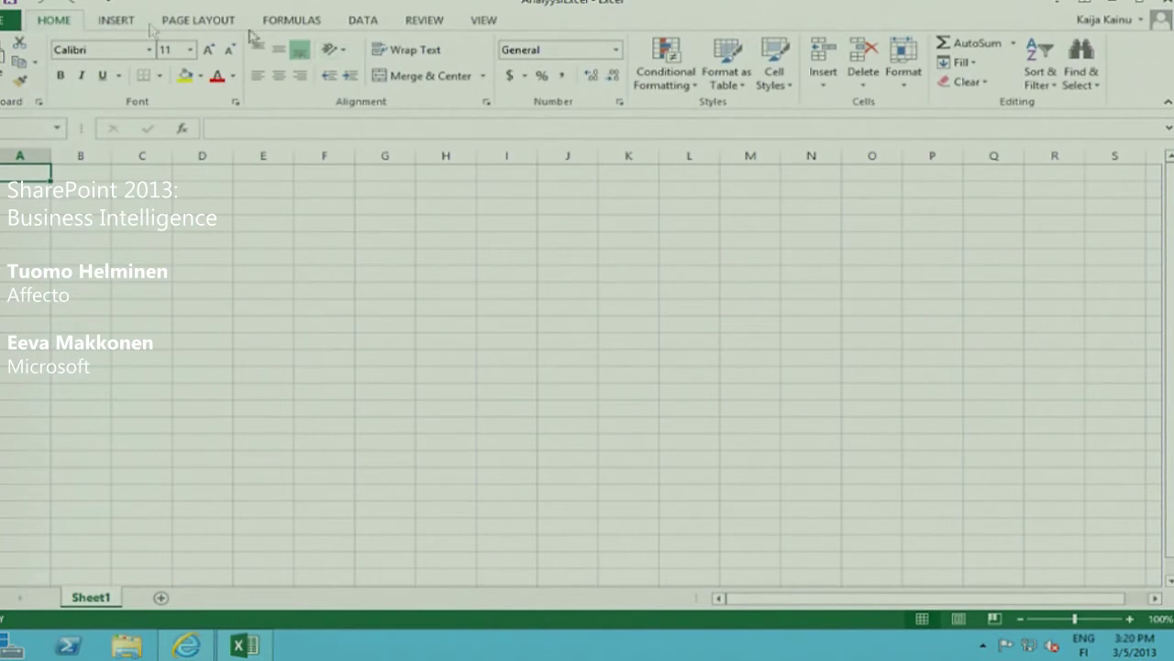
Insert a PivotChart at Sheet1 cell A1 from the "sql2012ctppv Techdays2013" connection and move it toward the sheet's upper-left area
click(116, 20)
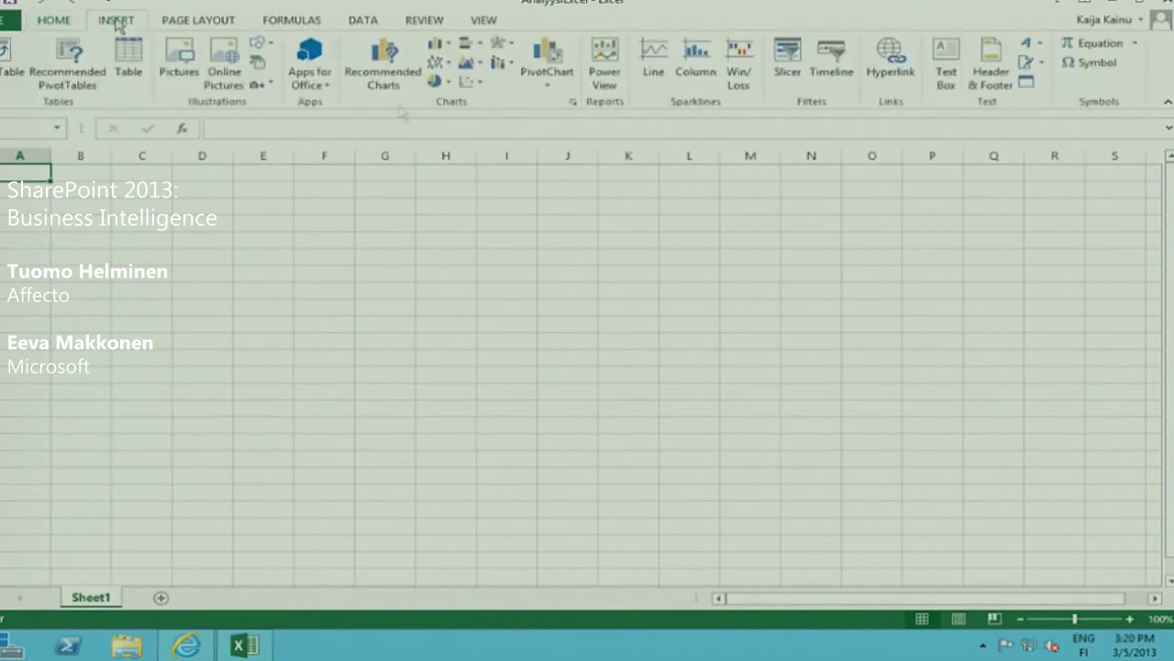
click(549, 58)
click(563, 291)
click(684, 310)
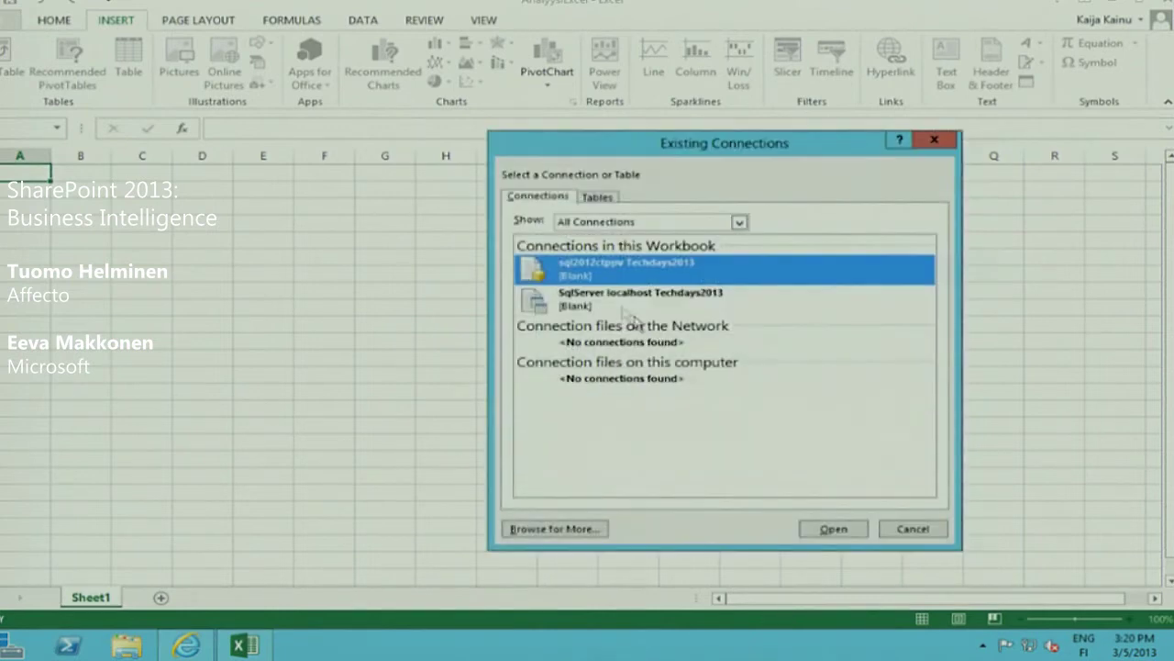
click(831, 530)
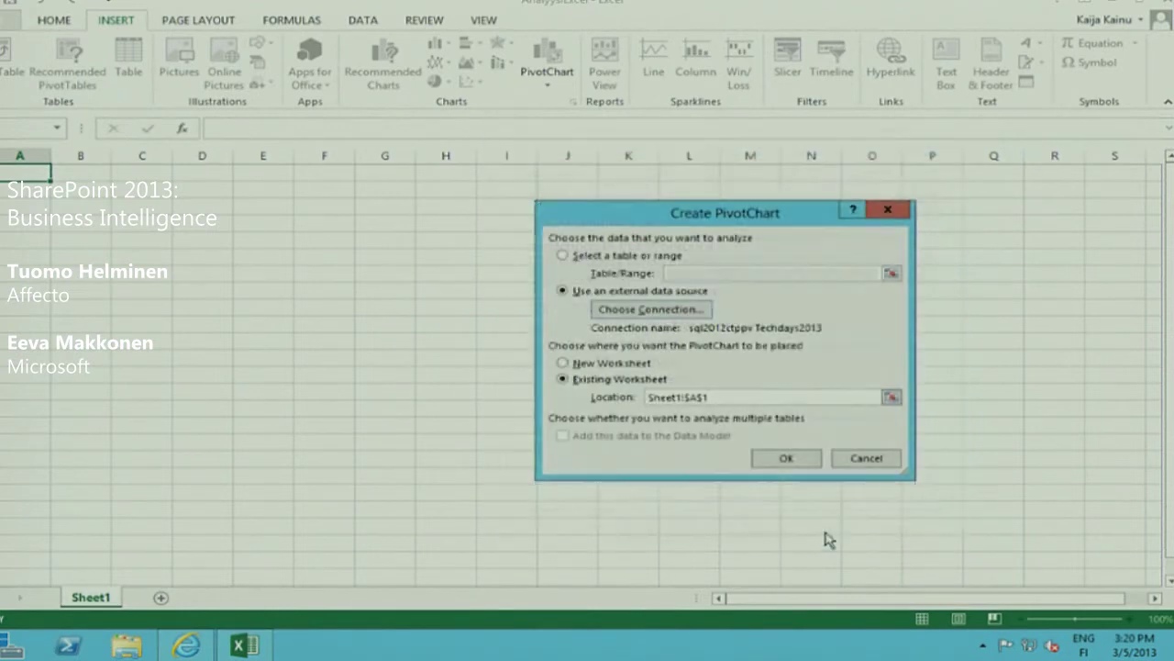
click(789, 459)
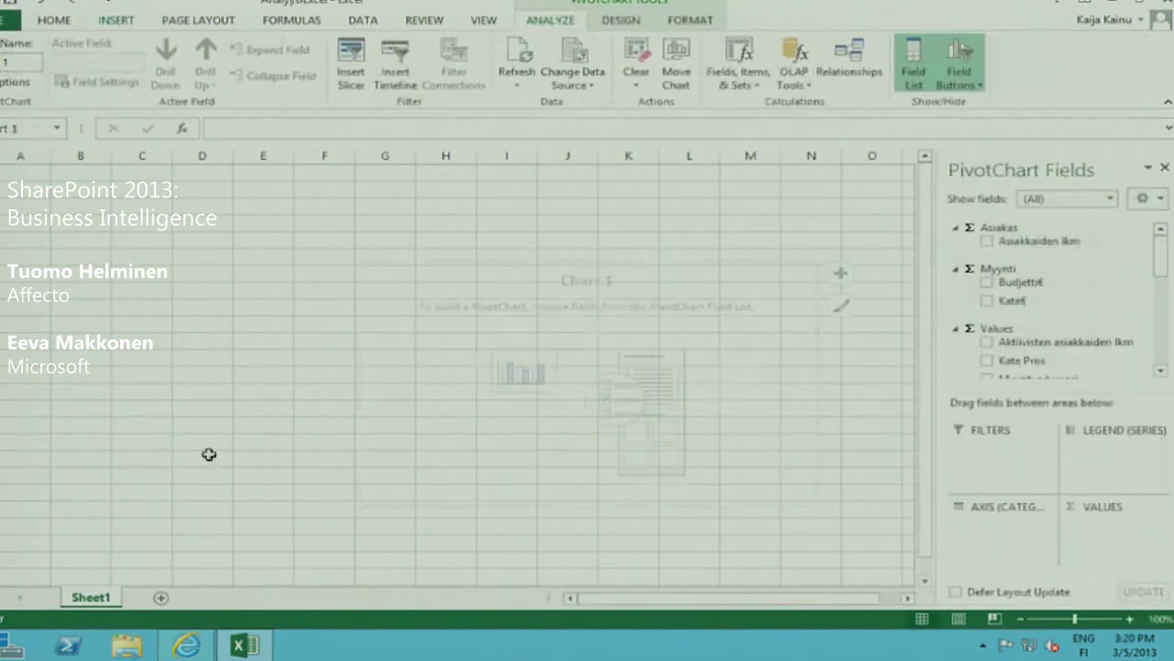
drag(446, 308, 234, 243)
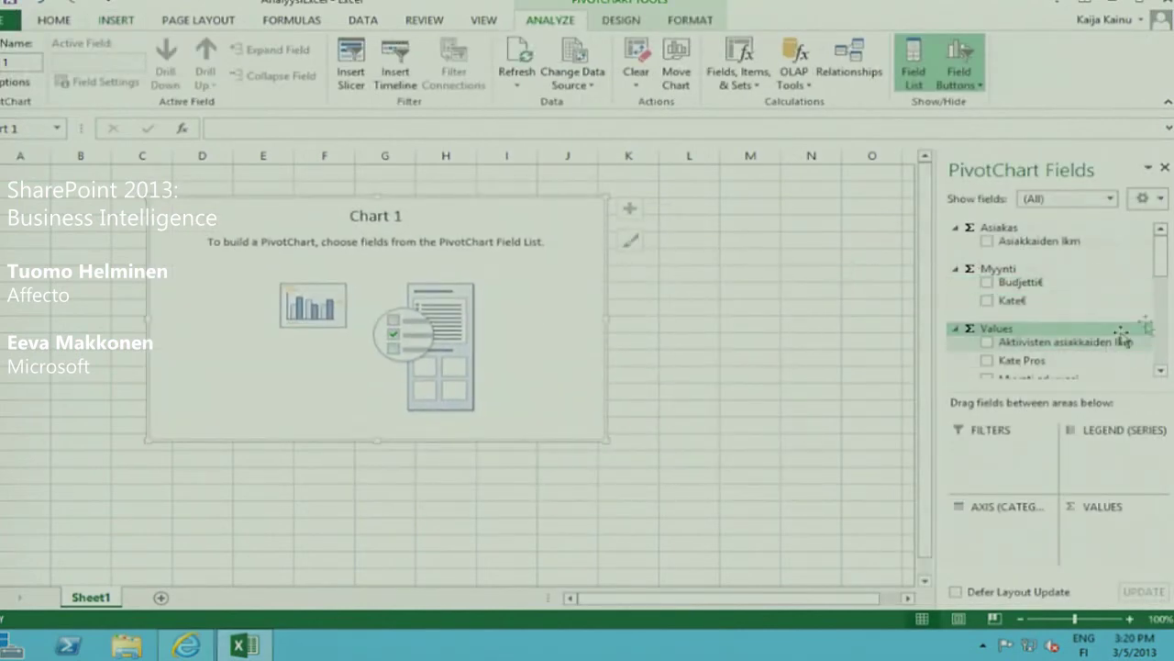
Chart Myynti EUR by the Tuoteryhmä - Tuote hierarchy and enlarge the PivotChart until it reaches about column N
scroll(1163, 295, down, 1)
scroll(1163, 296, down, 2)
scroll(1009, 312, up, 2)
click(988, 321)
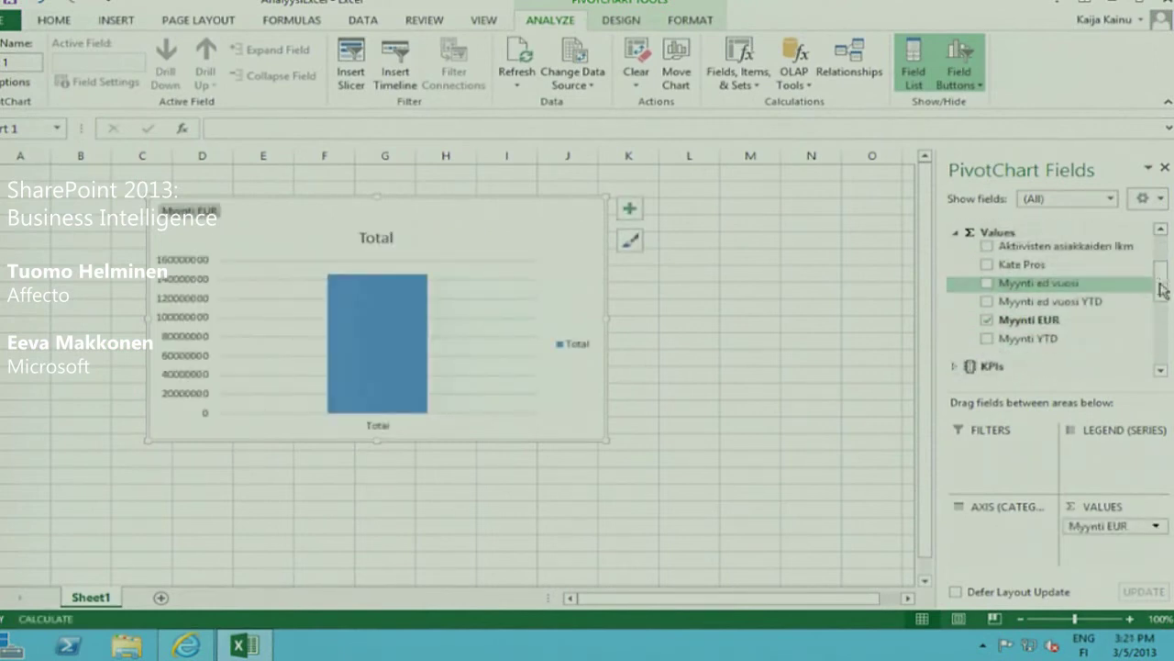
click(988, 350)
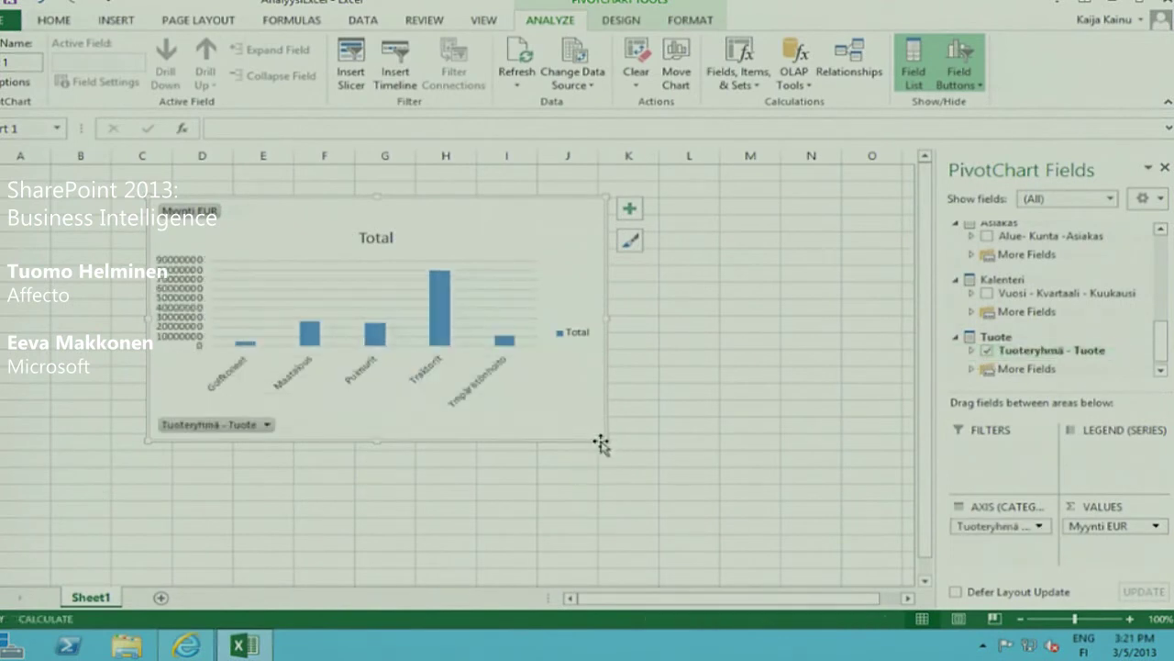
drag(603, 442, 830, 550)
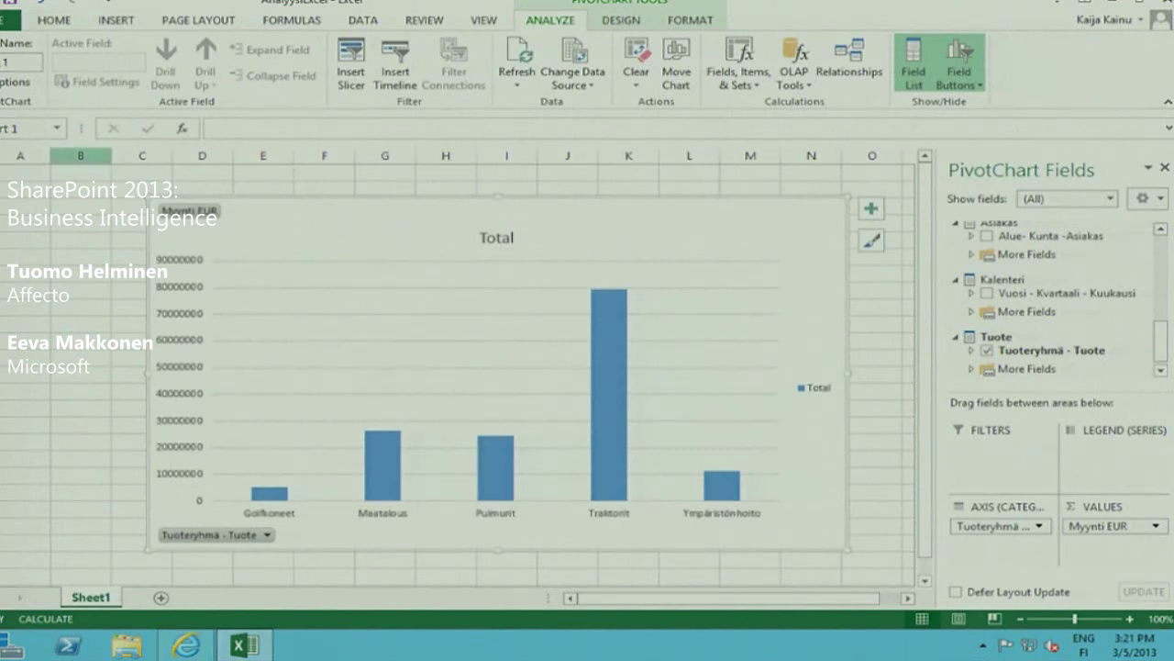
Start saving a copy of the workbook in the SharePoint site and name it "uusi excel"
click(11, 22)
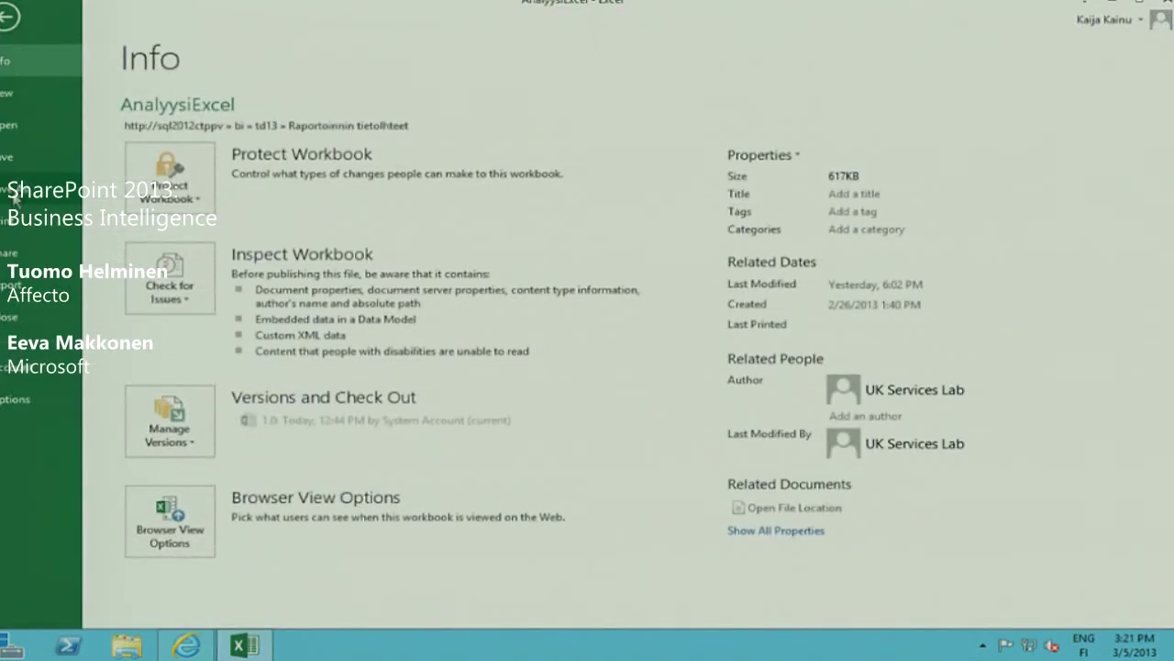
click(16, 195)
click(520, 182)
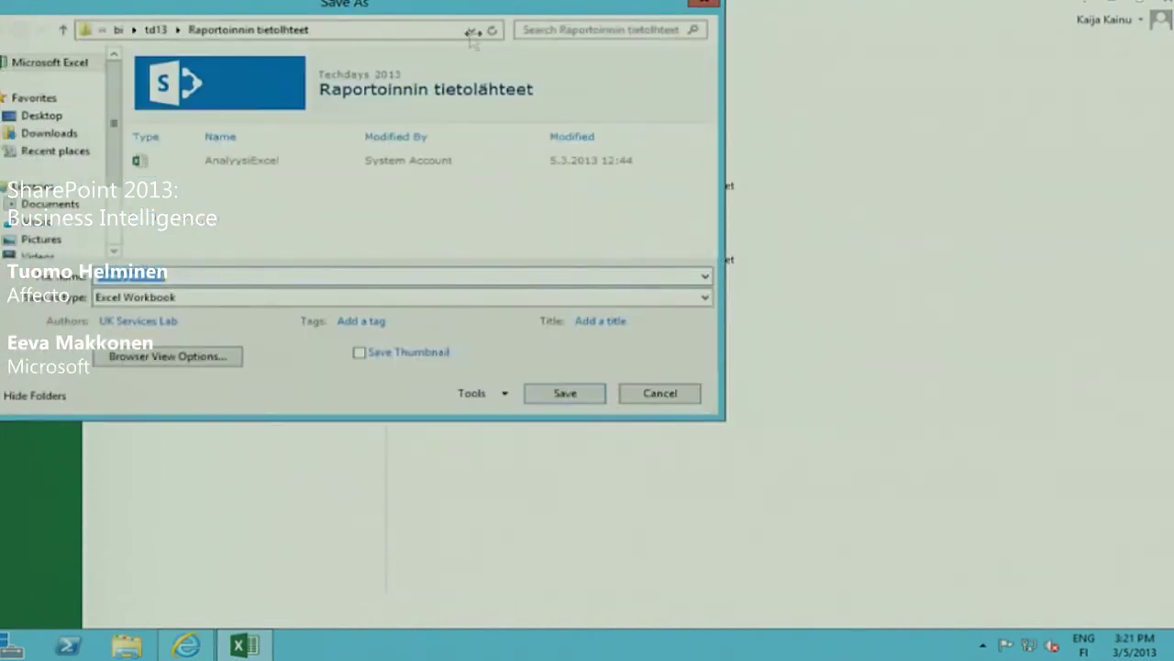
click(471, 31)
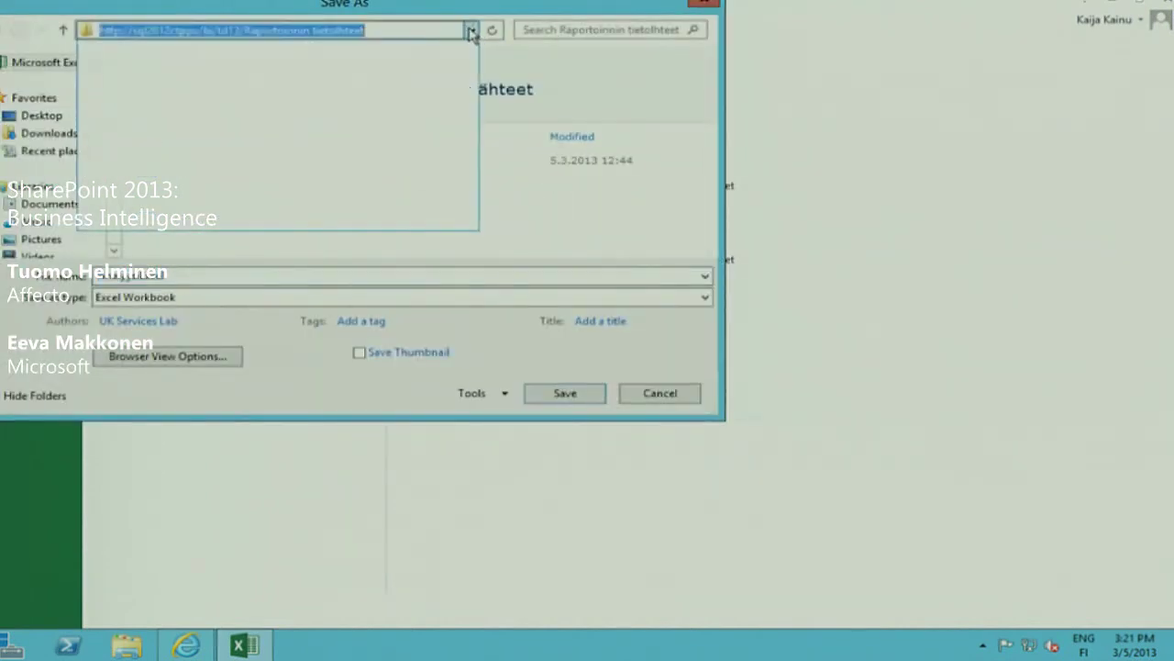
click(471, 31)
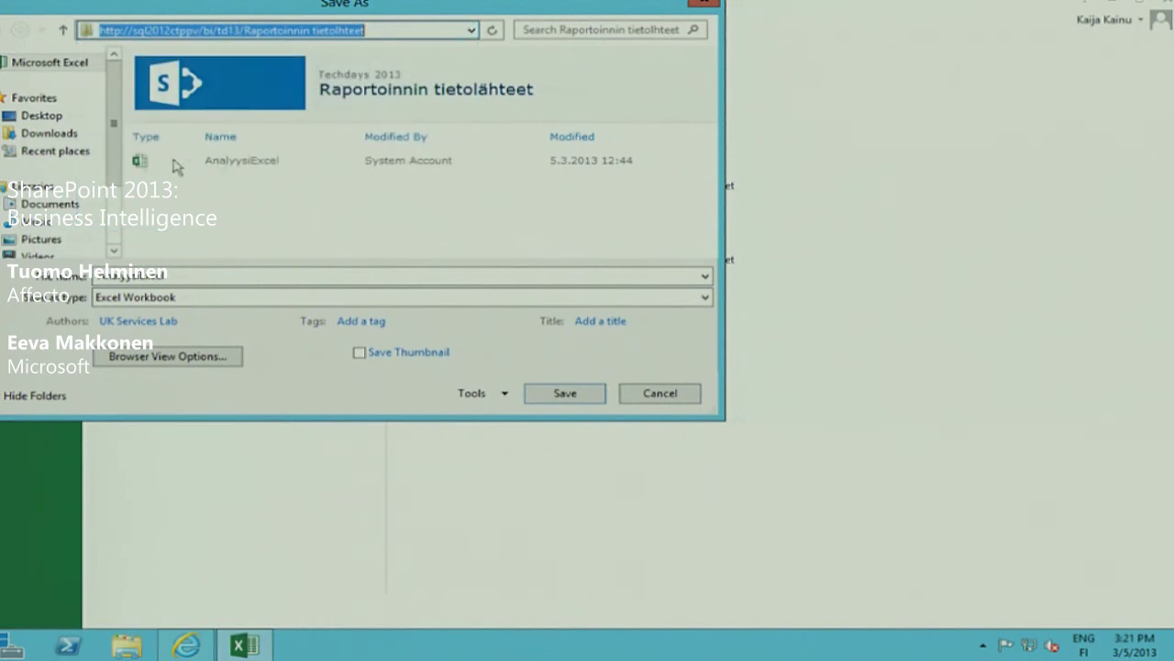
click(182, 275)
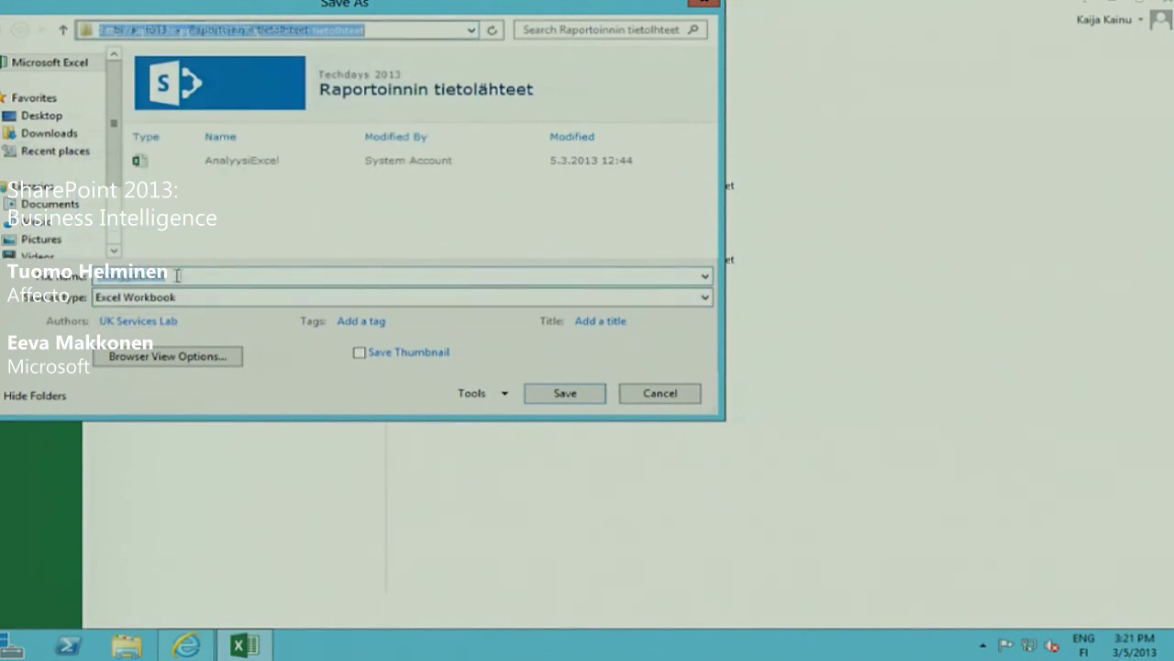
key(ctrl+a)
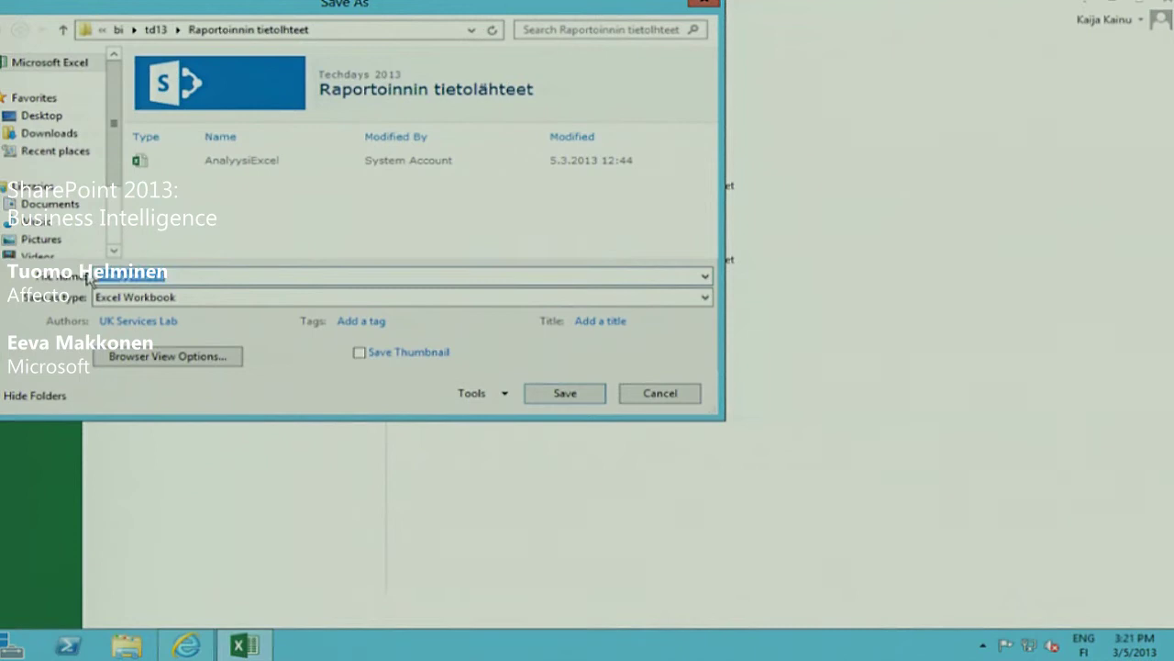
key(BackSpace)
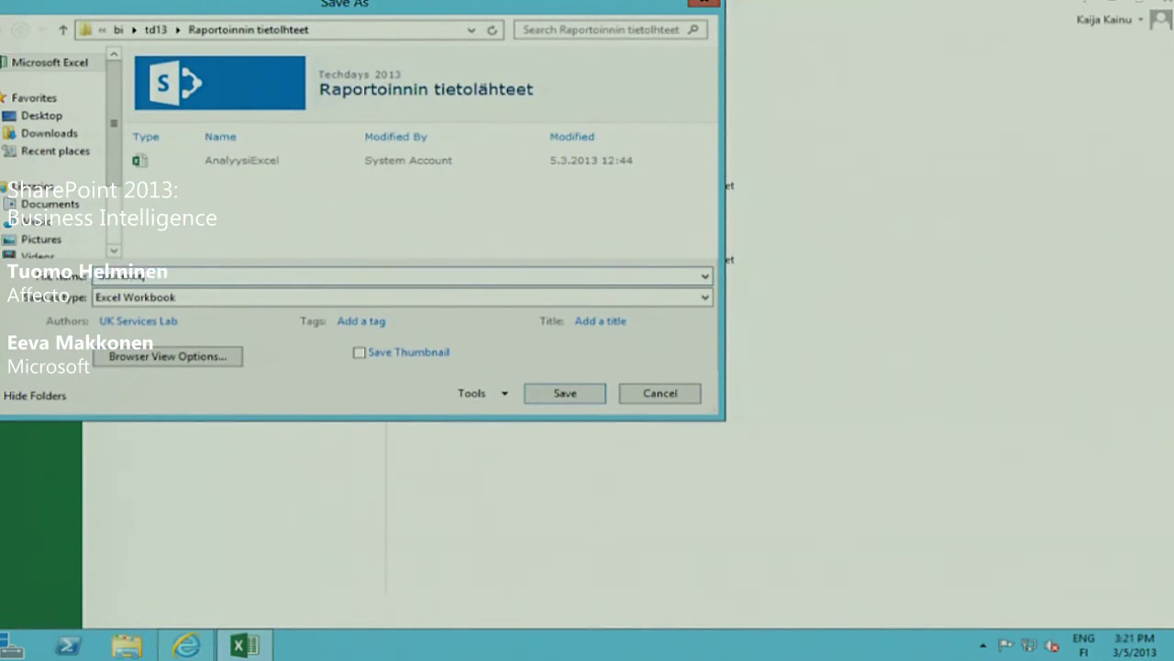
Save the workbook copy in the td13 site's Raportit library and close Excel
click(156, 29)
drag(709, 91, 707, 179)
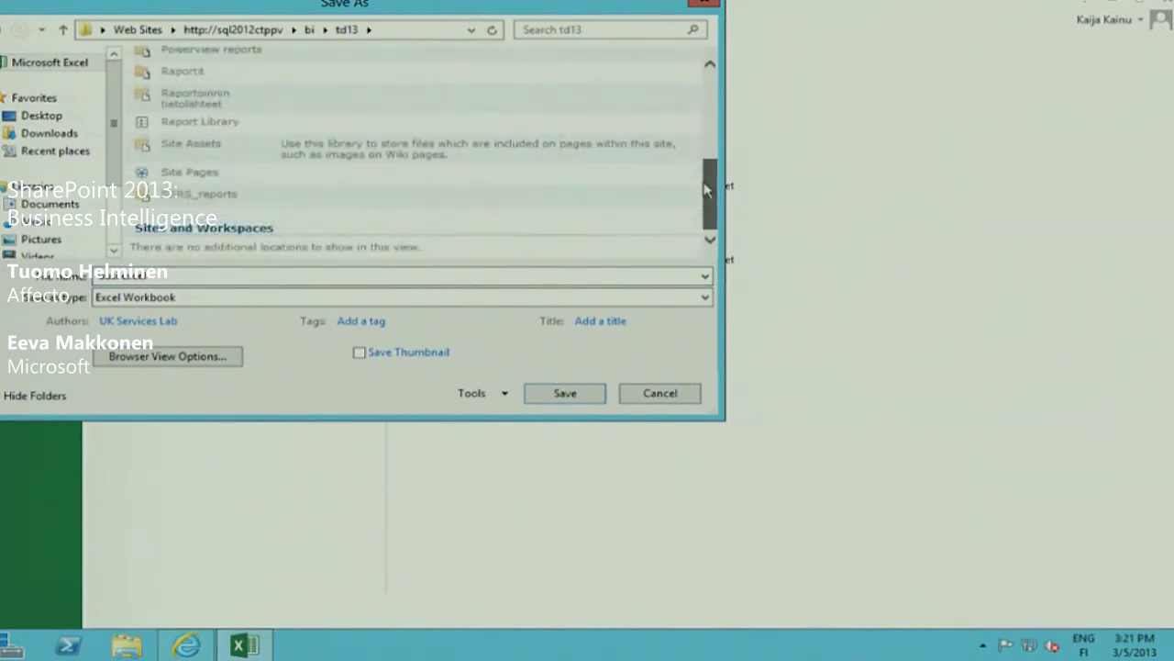
click(191, 77)
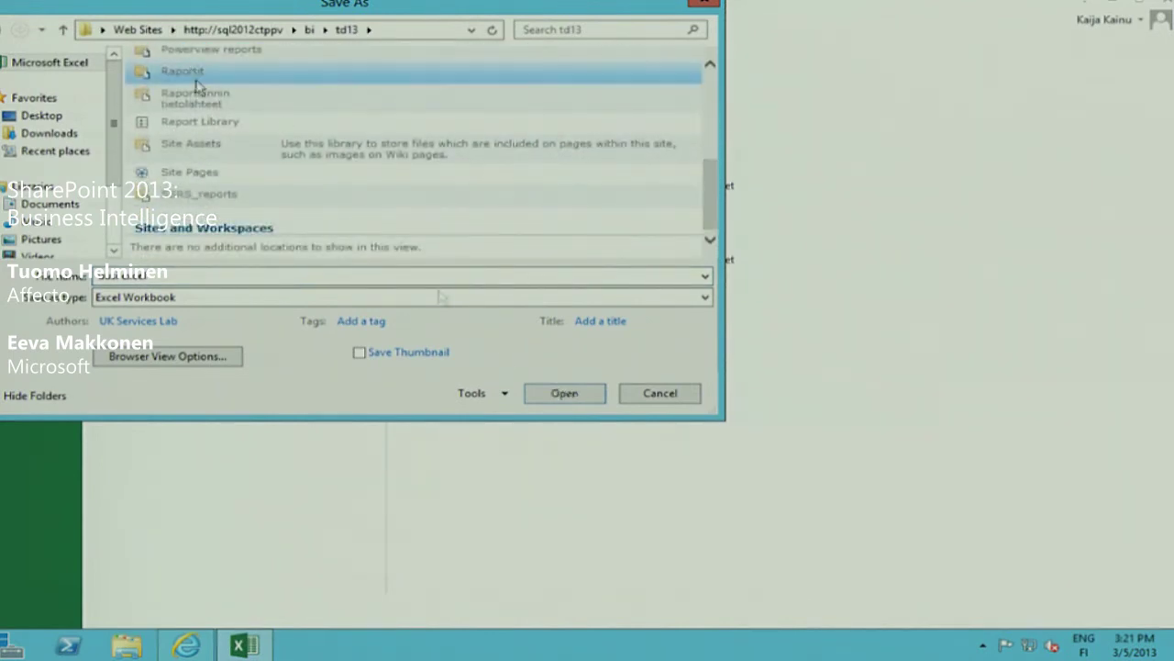
click(558, 397)
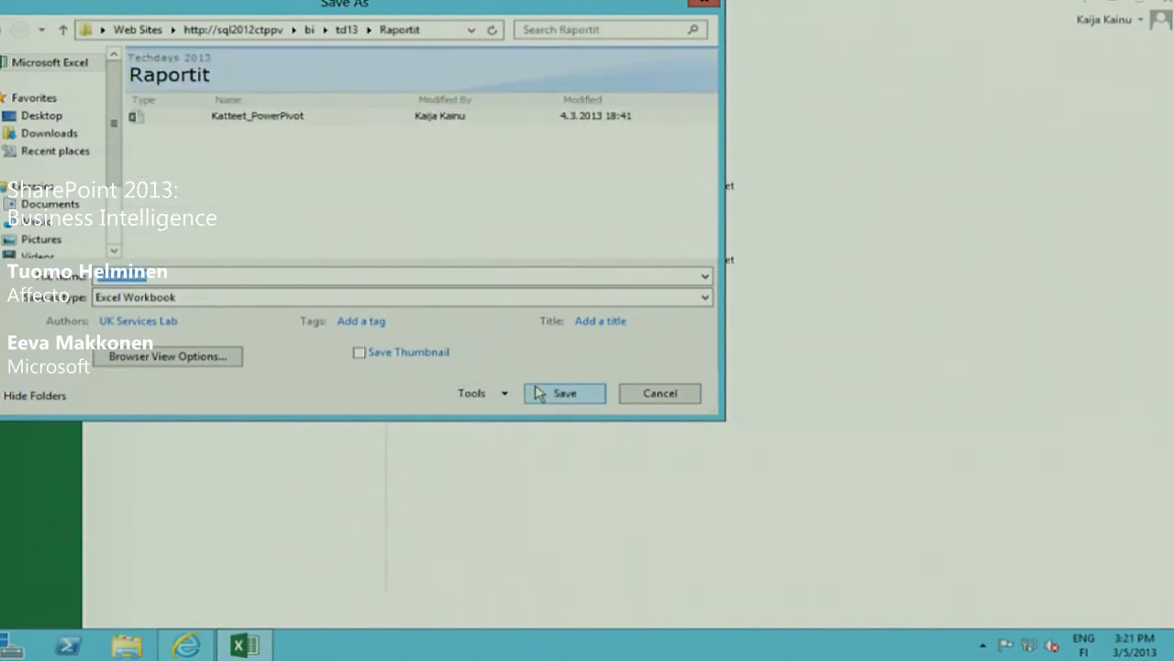
click(556, 402)
click(386, 292)
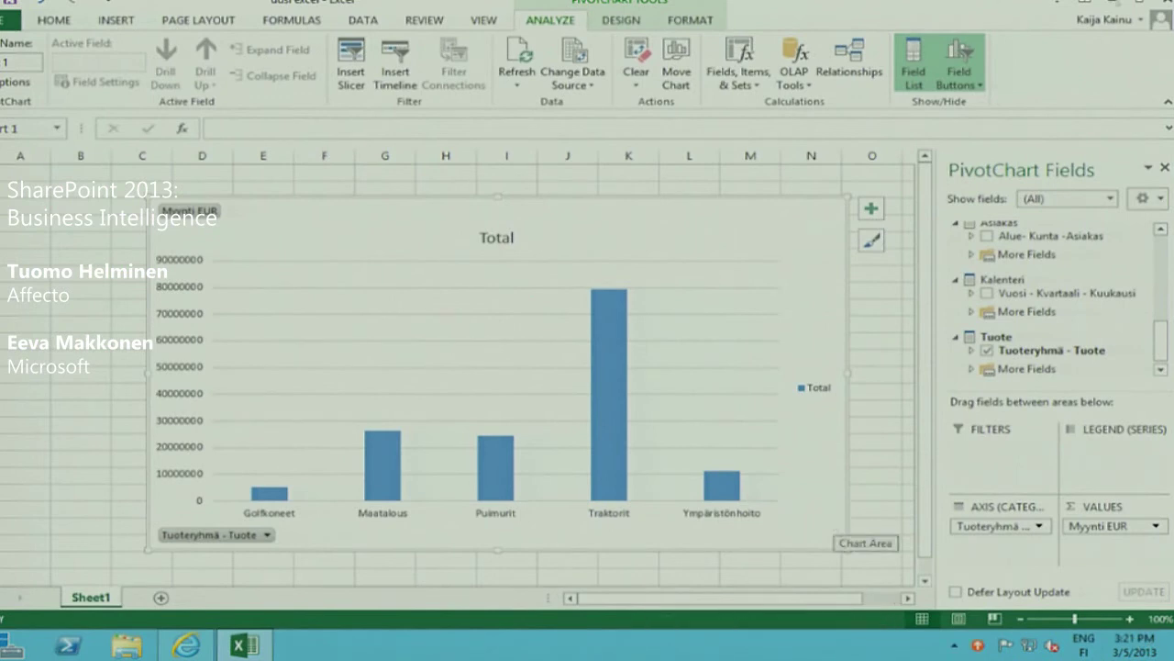
key(alt+F4)
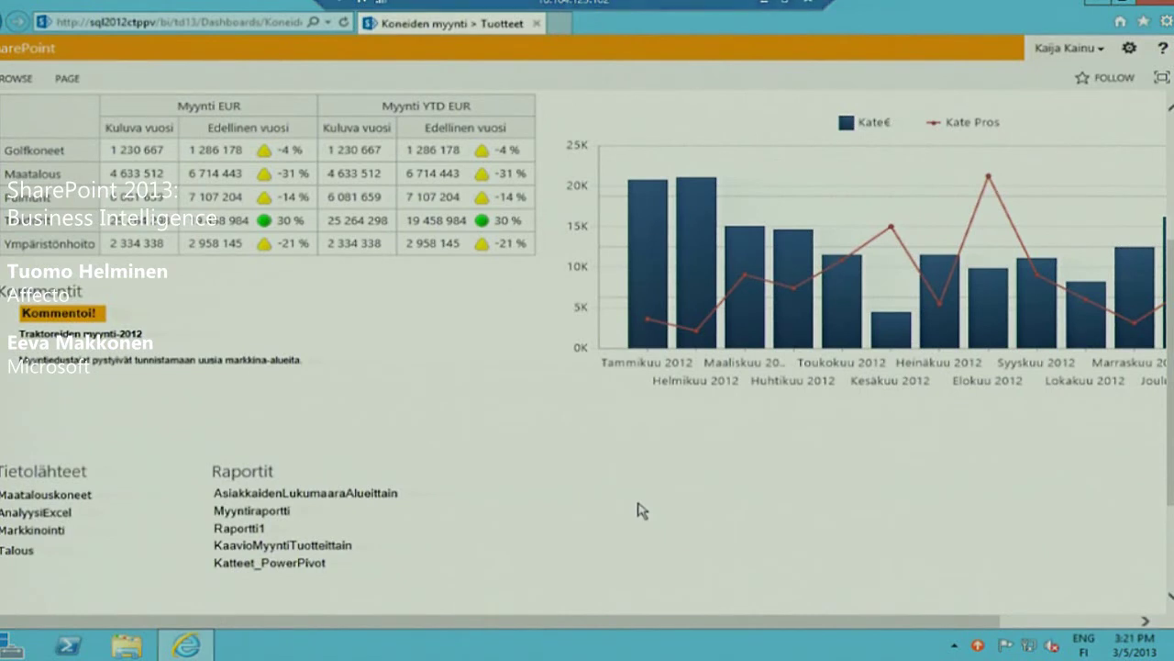
Refresh the Tuotteet dashboard and open the "uusi excel" workbook from its Raportit list
key(F5)
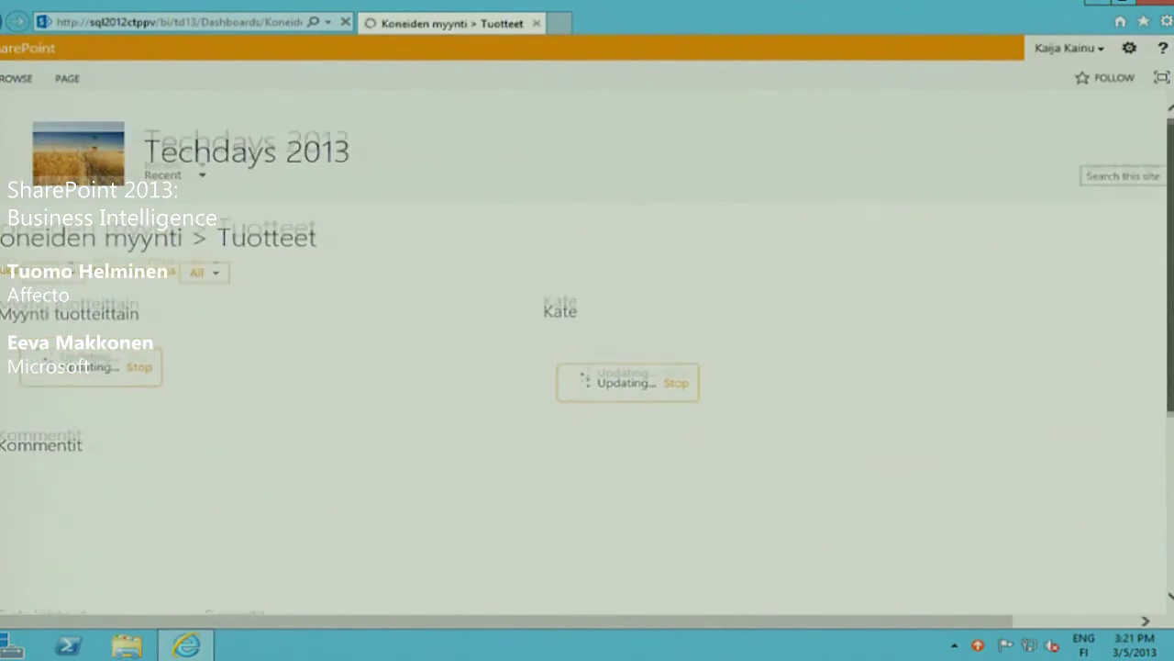
scroll(504, 303, down, 5)
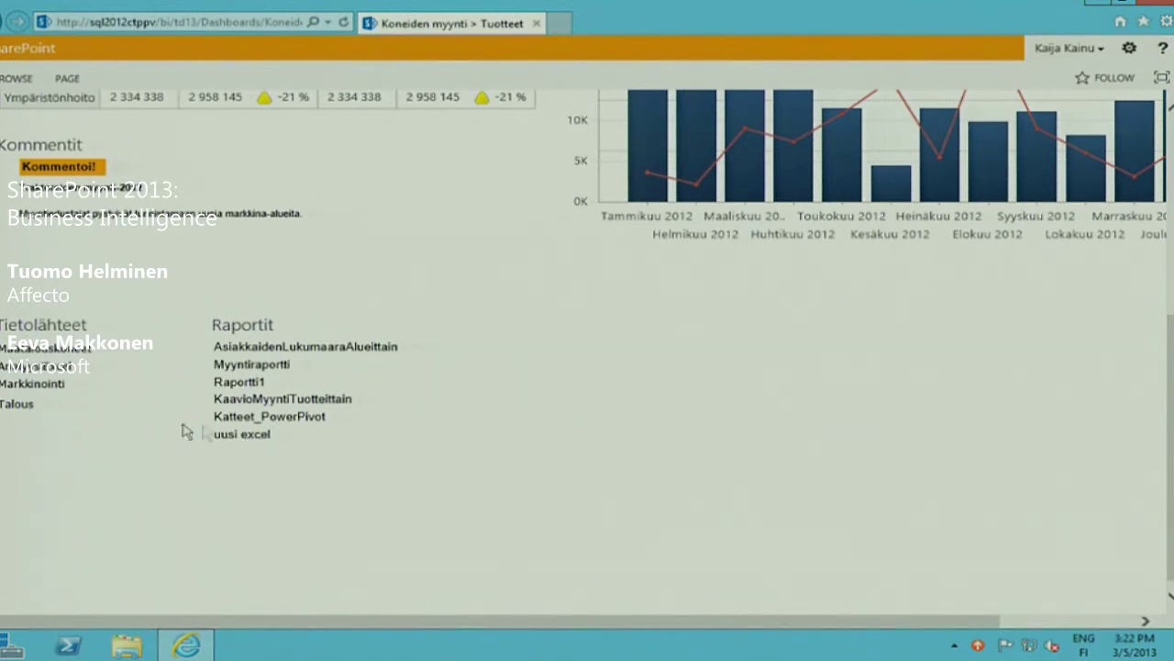
click(232, 437)
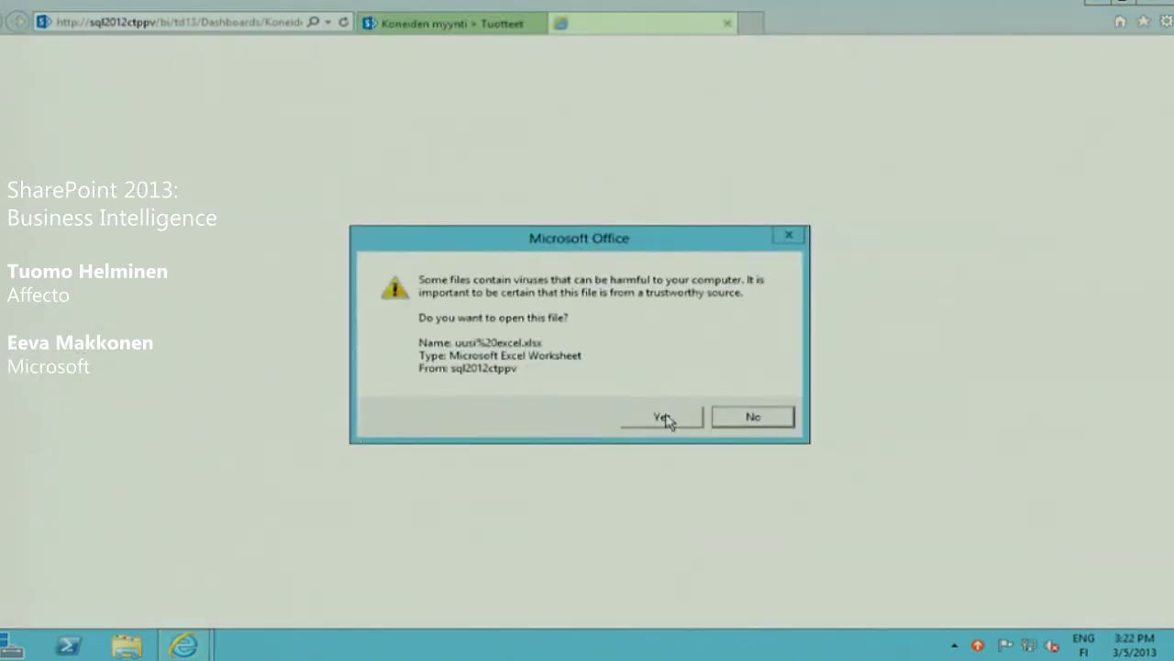
click(665, 418)
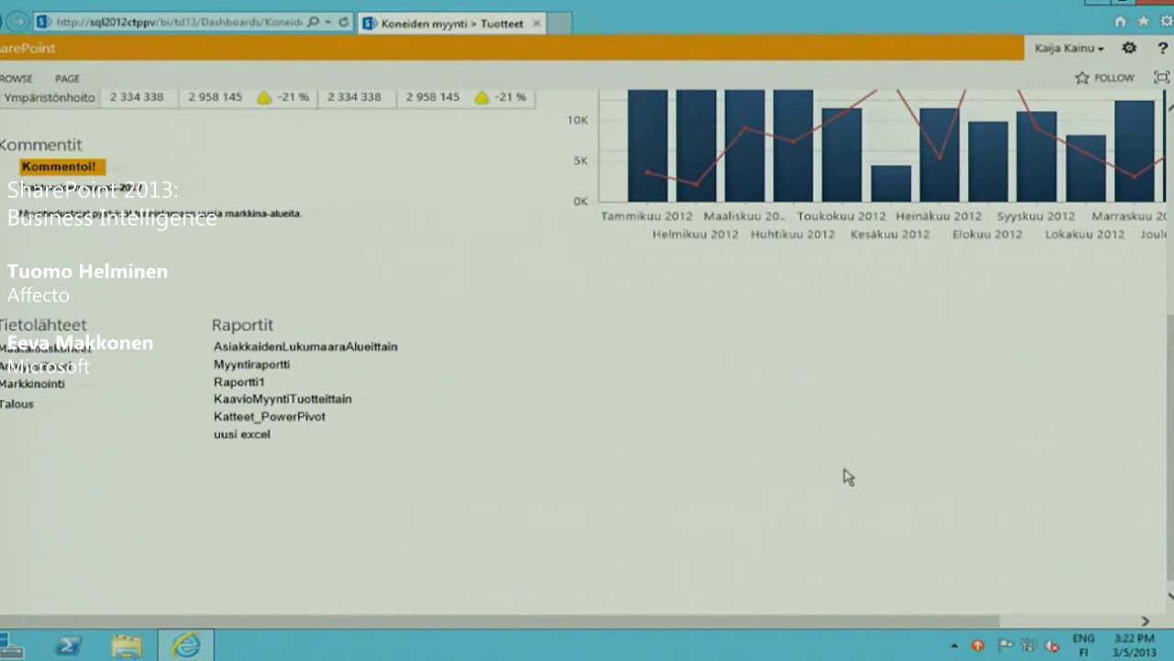
Go to the Techdays 2013 home page and open its Raportit library
scroll(849, 477, up, 5)
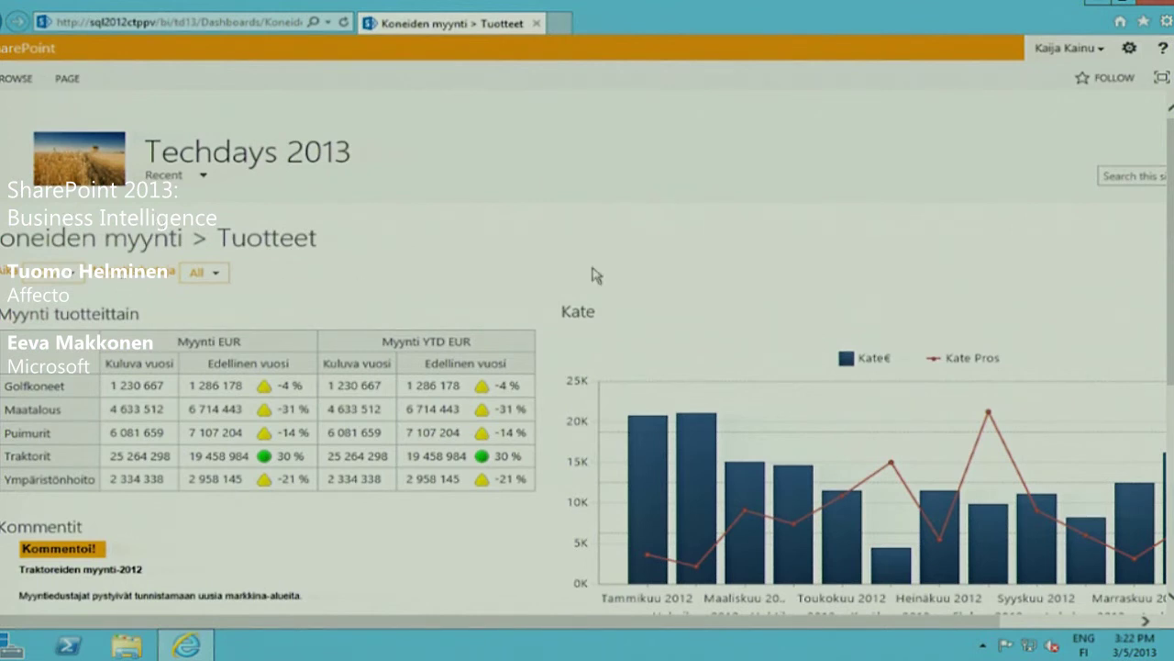
click(210, 158)
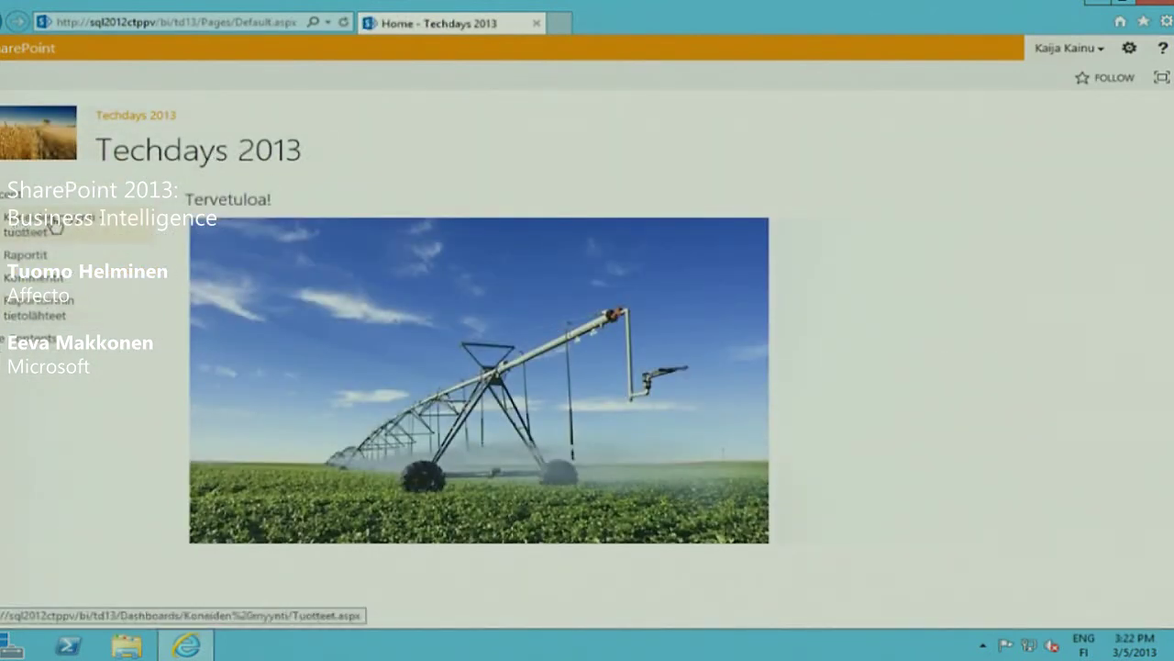
click(27, 261)
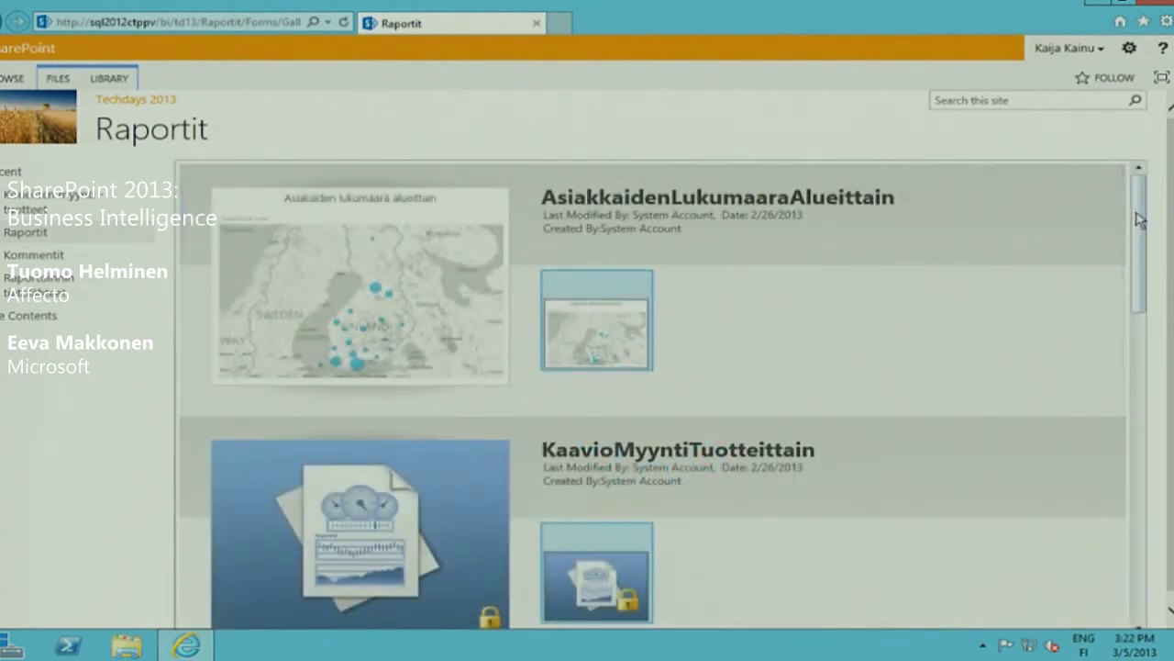
Browse the report previews in the Raportit library, from AsiakkaidenLukumaaraAlueittain down to Raportti1 and back
scroll(1138, 218, down, 1)
scroll(1138, 225, down, 1)
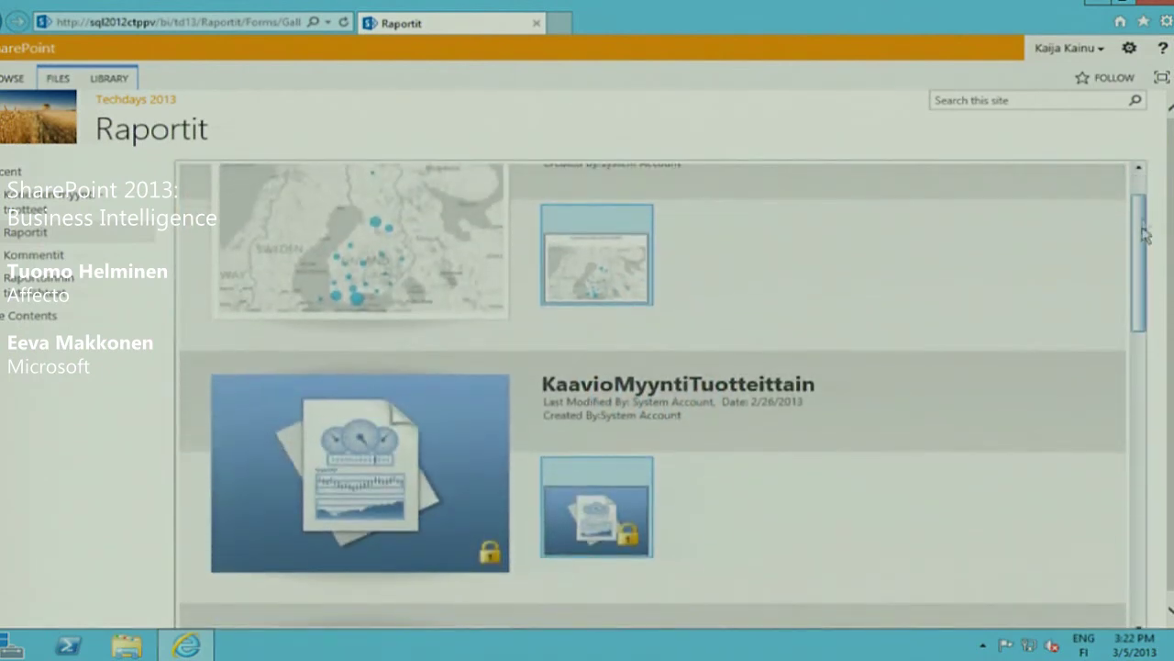
scroll(1142, 221, up, 1)
scroll(1147, 211, down, 2)
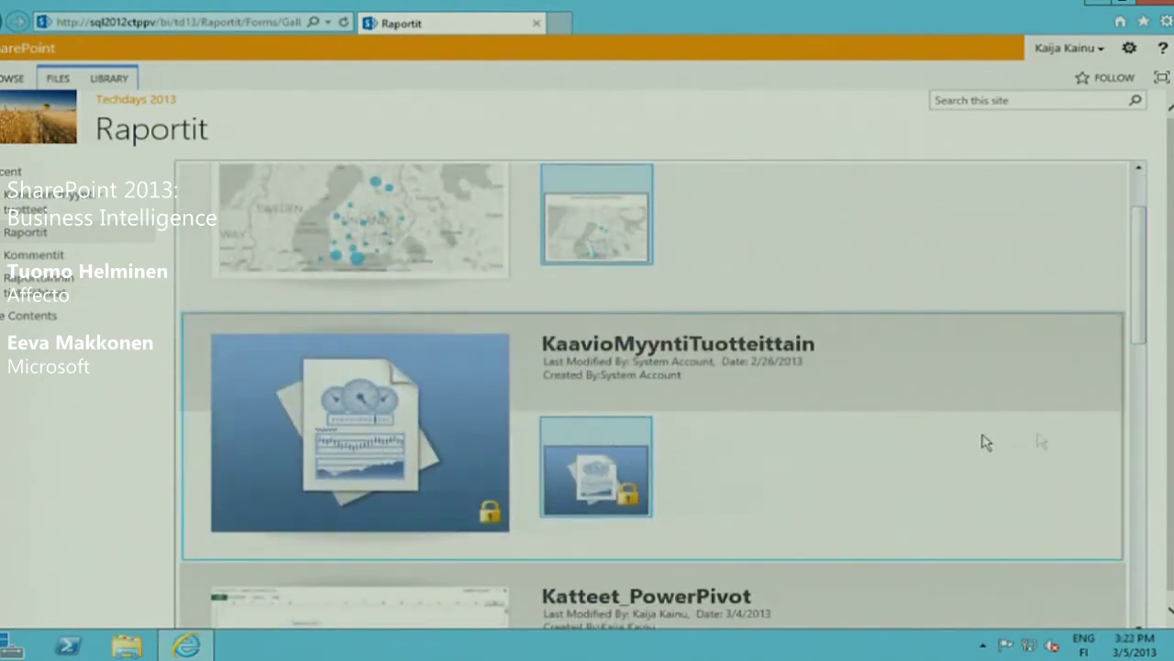
scroll(1133, 418, down, 5)
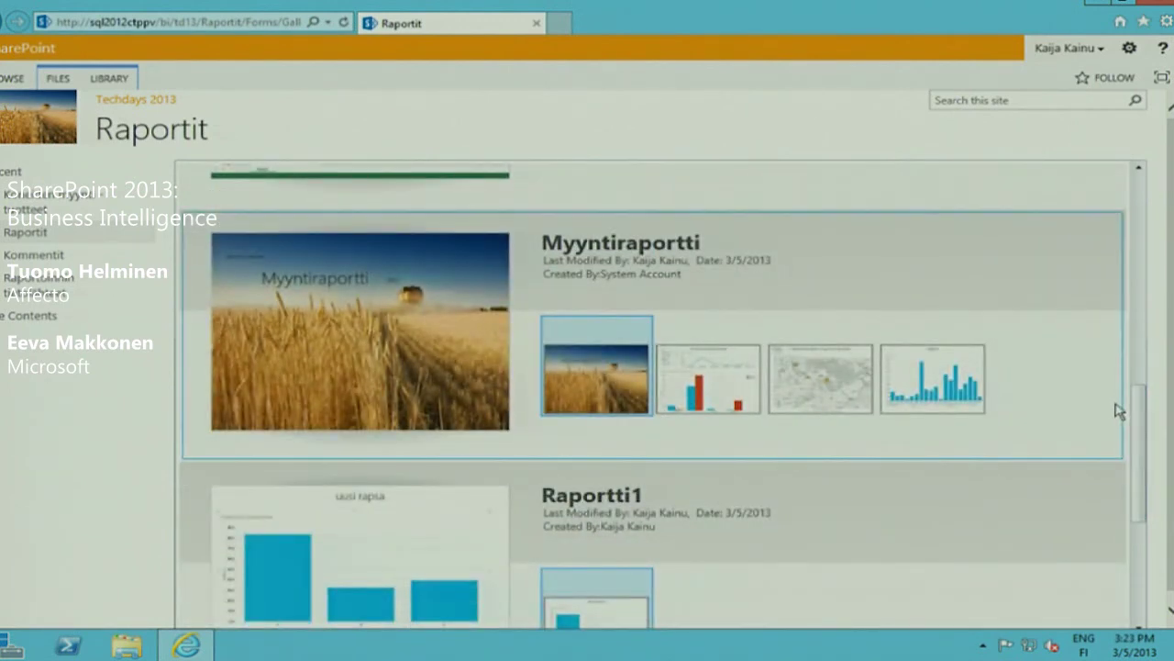
scroll(1140, 413, up, 3)
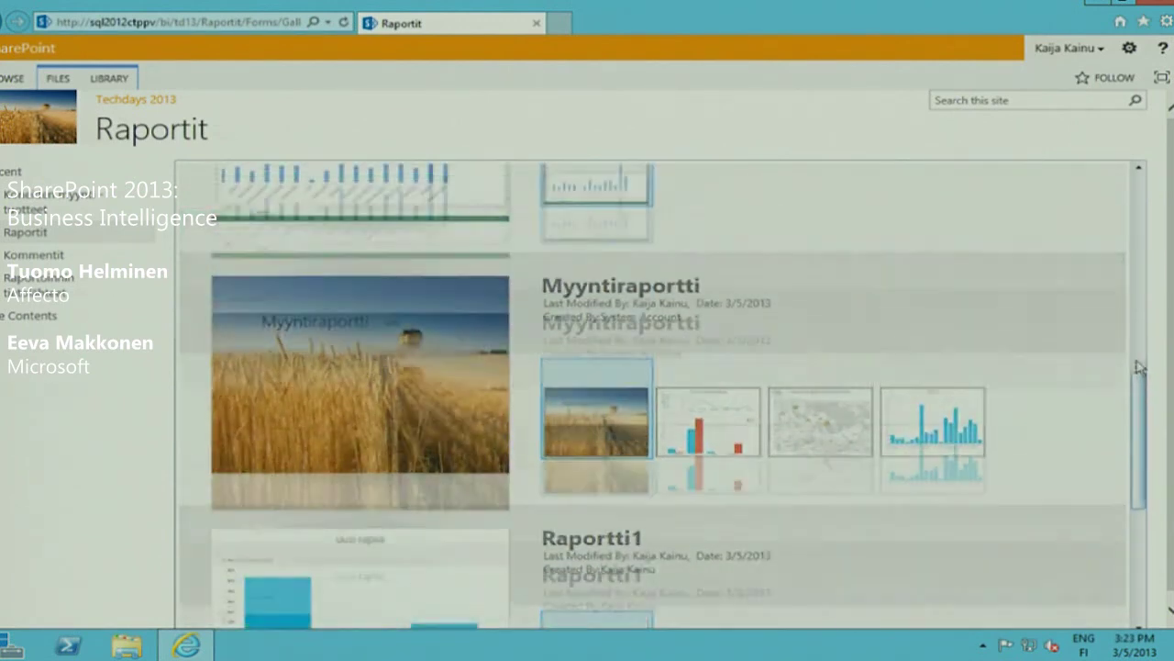
scroll(1113, 257, up, 5)
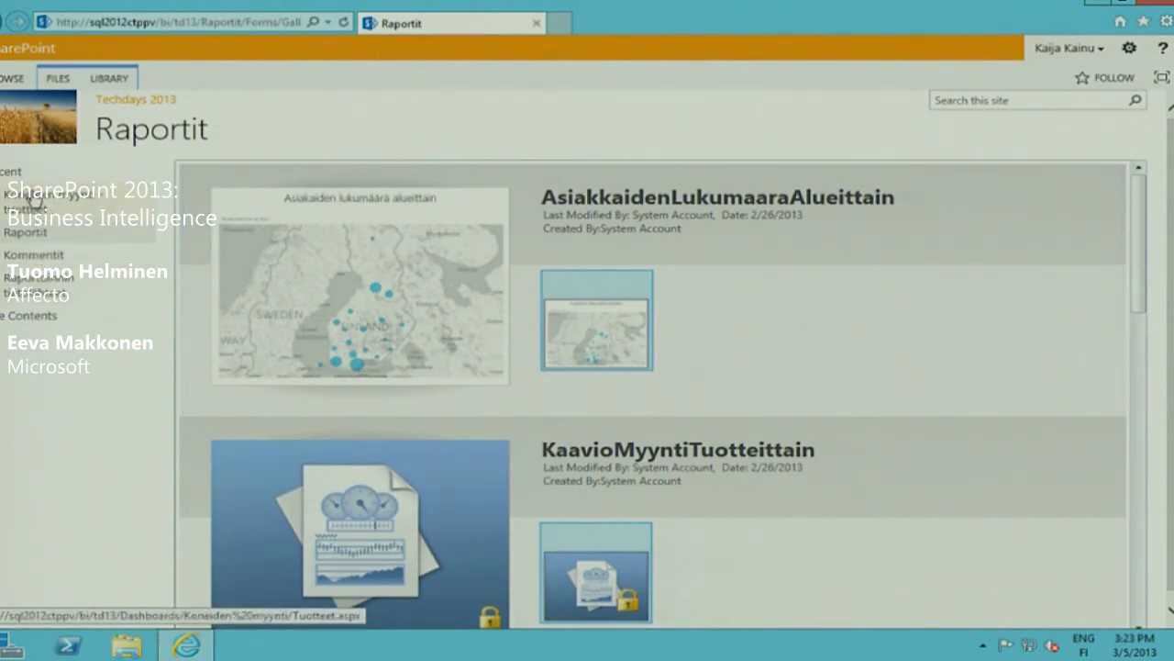
Return to the Koneiden myynti Tuotteet dashboard and open the Kommentit list through its Kommentoi! link
click(33, 203)
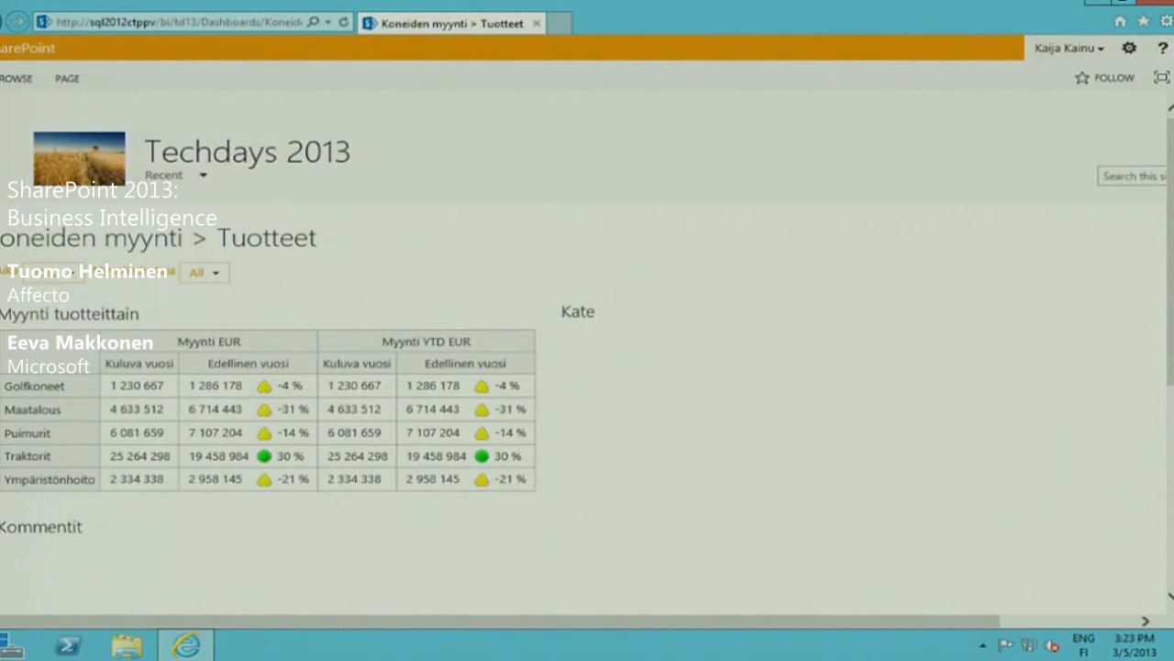
scroll(1161, 381, down, 3)
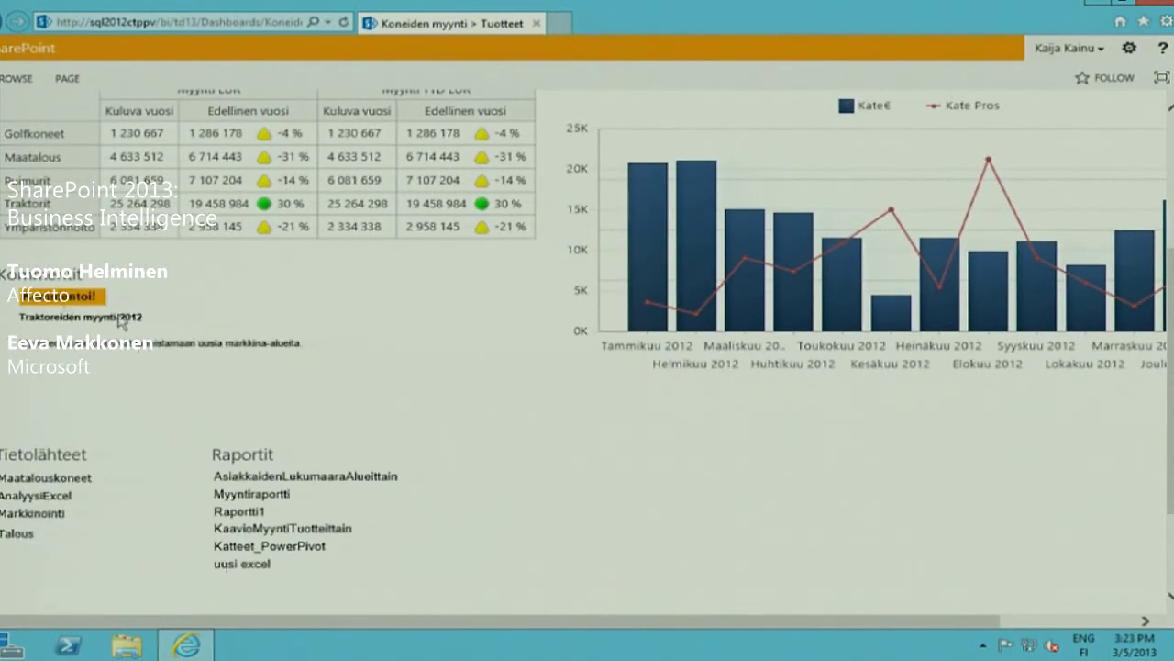
click(53, 298)
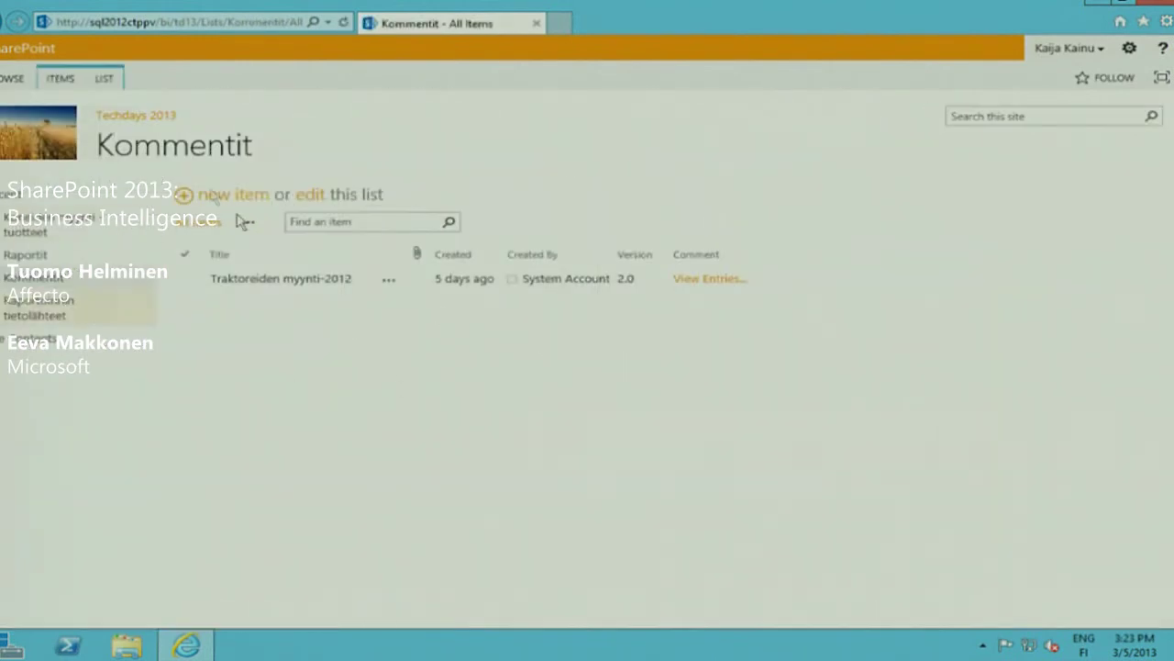
Add a new item to the Kommentit list with the title "uusi kommentti" and the comment "tekstiä.", and save it
click(230, 198)
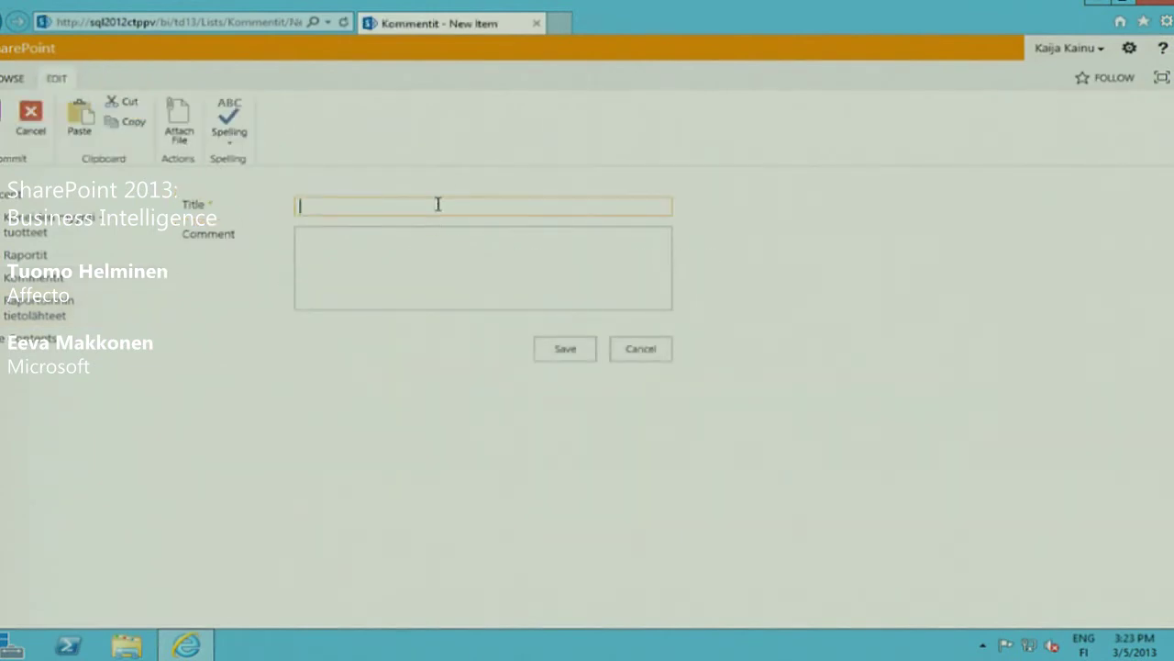
text(uusi kommentti)
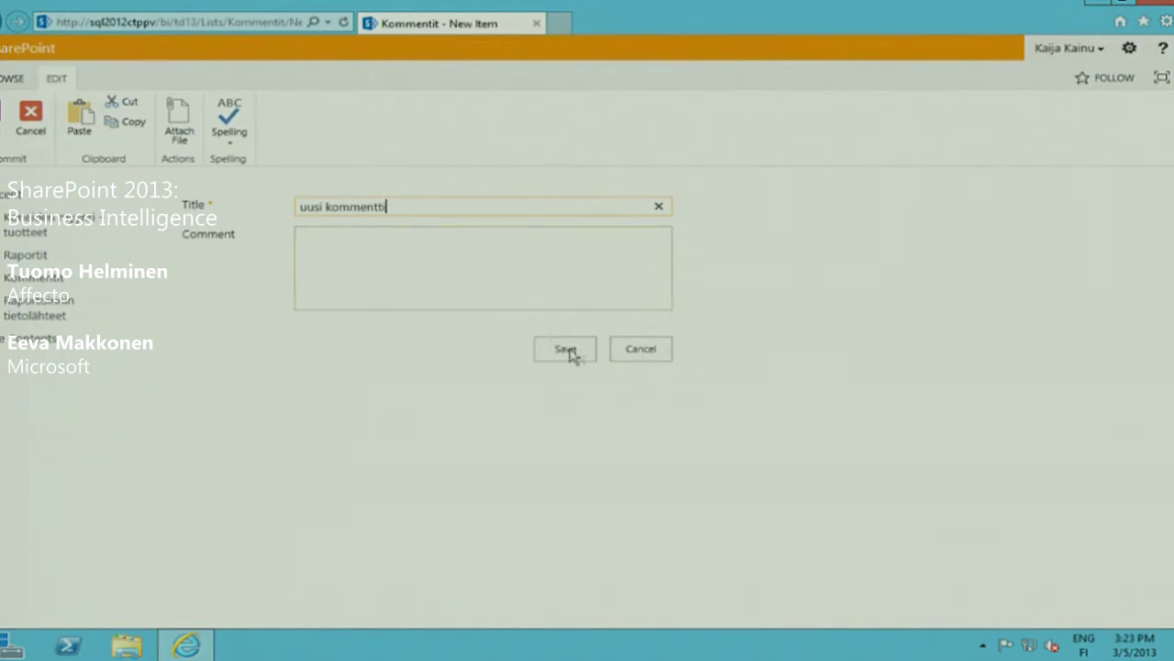
click(382, 248)
text(tekts)
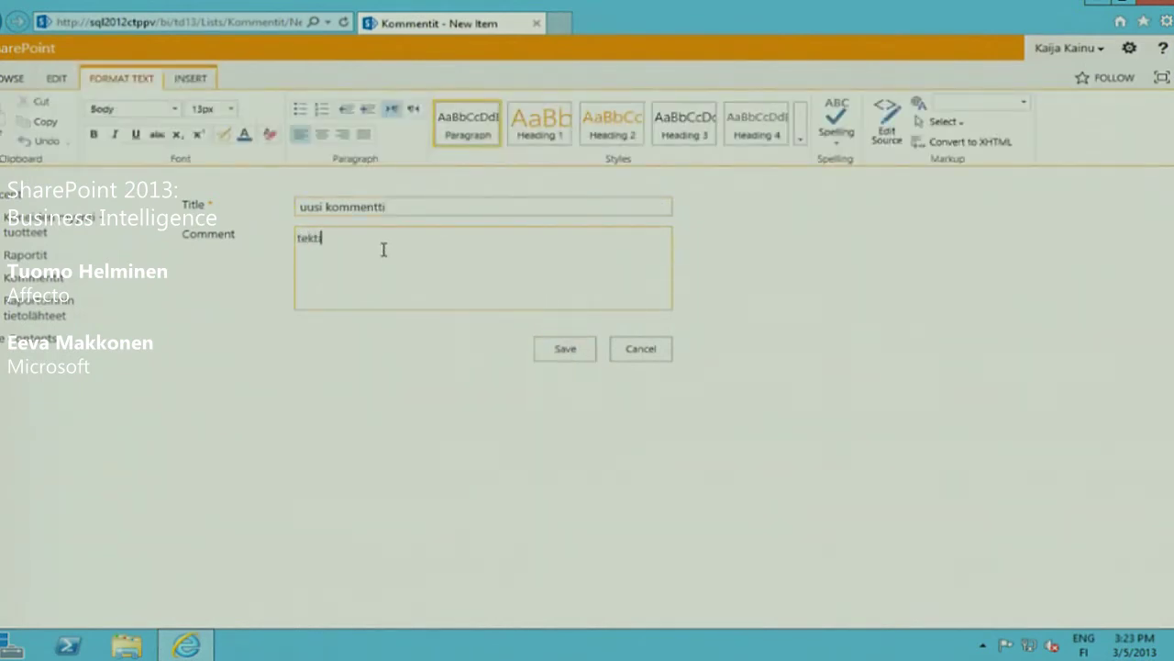
key(BackSpace)
text(.)
click(562, 349)
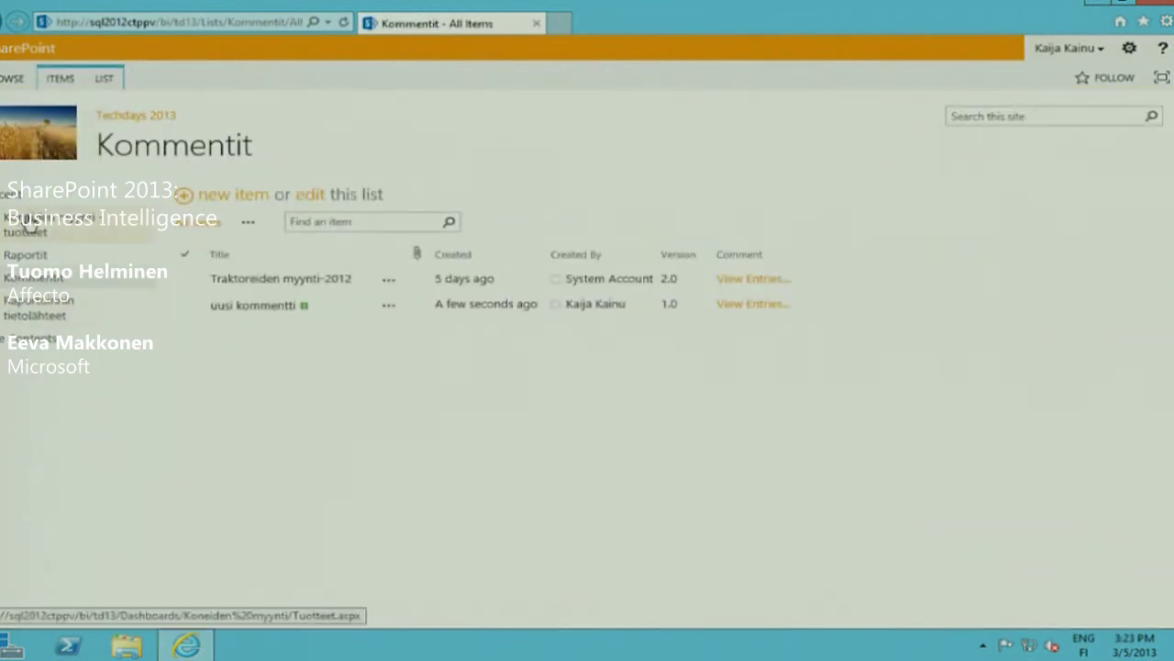
Reopen the Tuotteet dashboard and look for the new comment in its Kommentit section
click(32, 225)
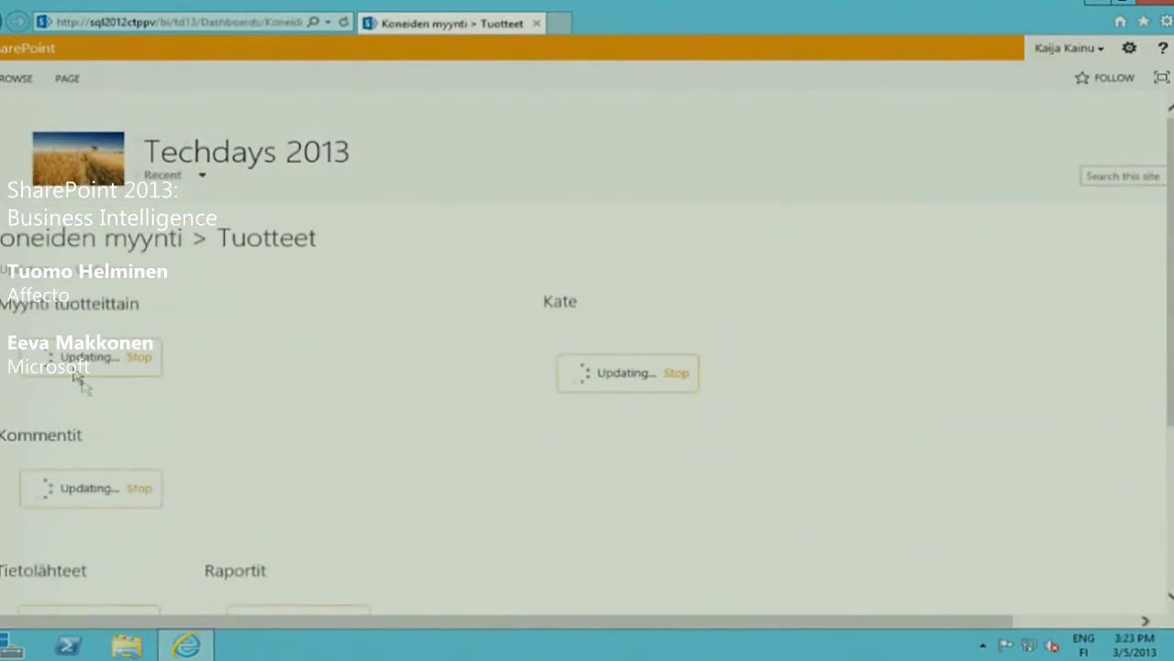
scroll(375, 447, down, 2)
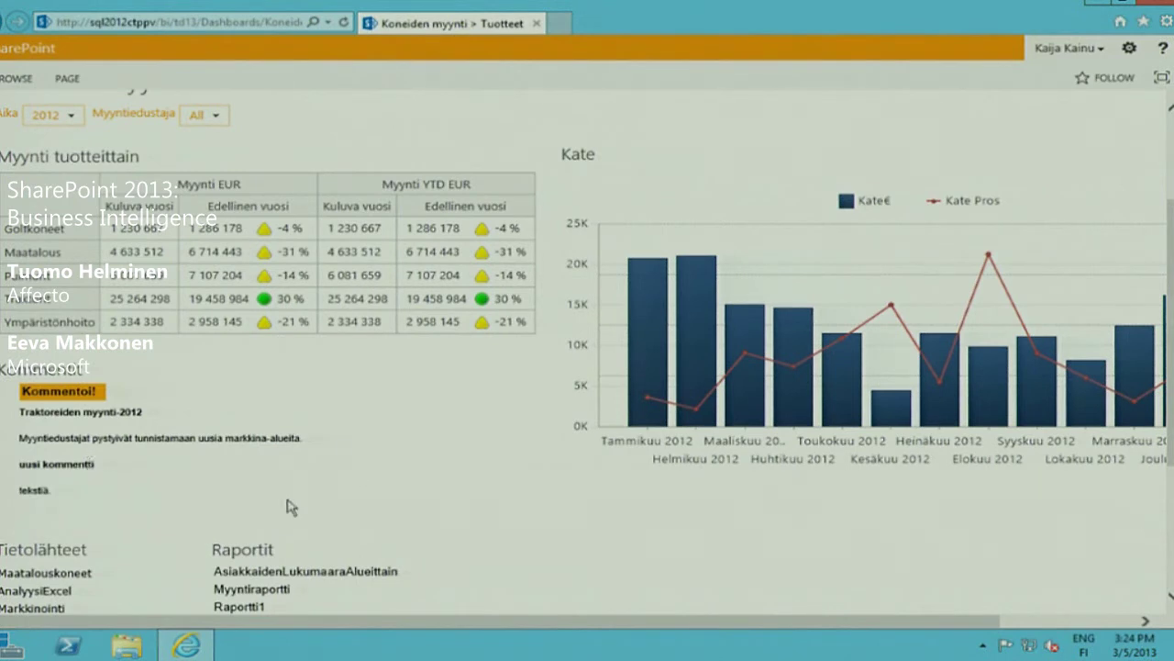
scroll(322, 431, up, 2)
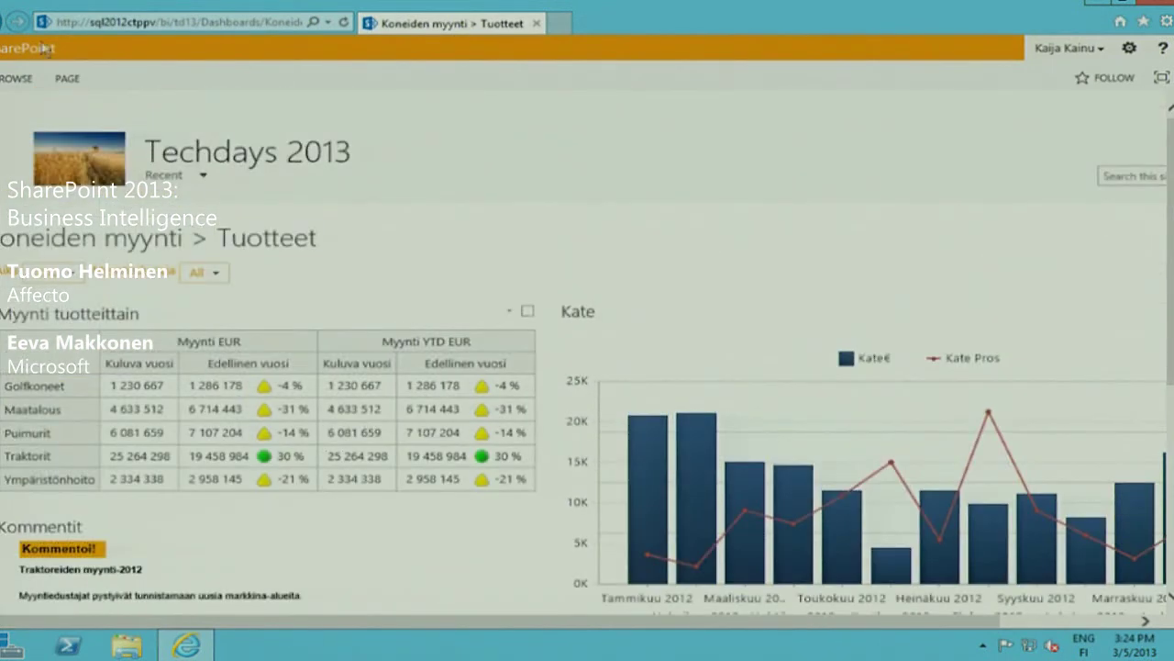
Go to the Techdays 2013 home page and open the Raportoinnin tietolähteet library
click(88, 173)
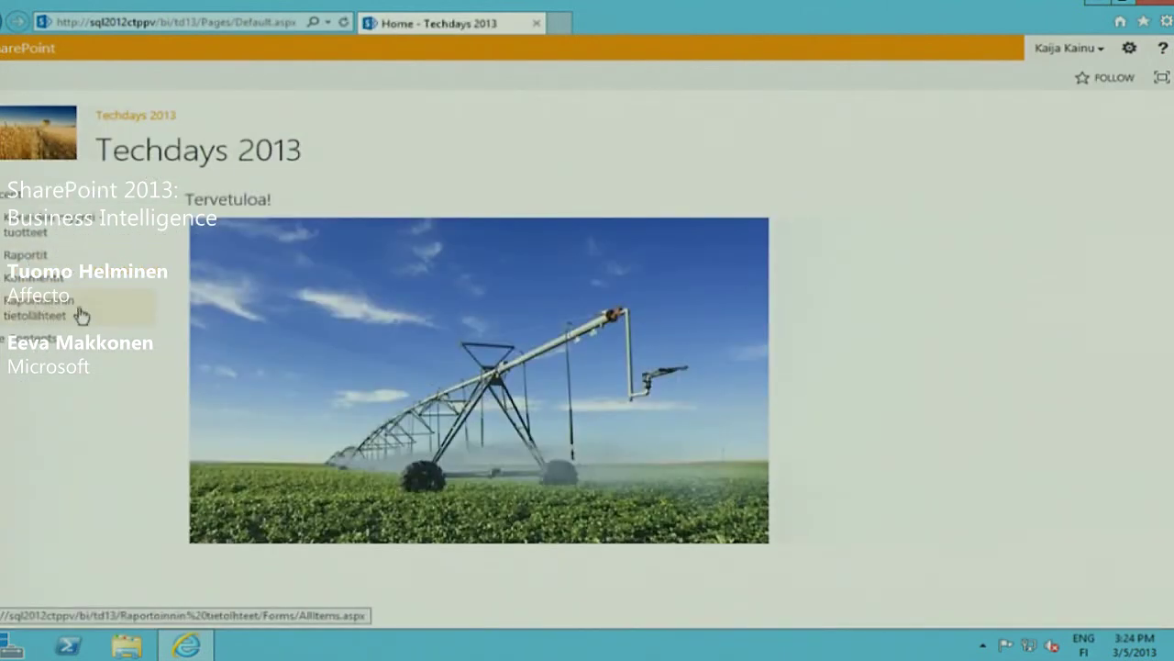
click(46, 315)
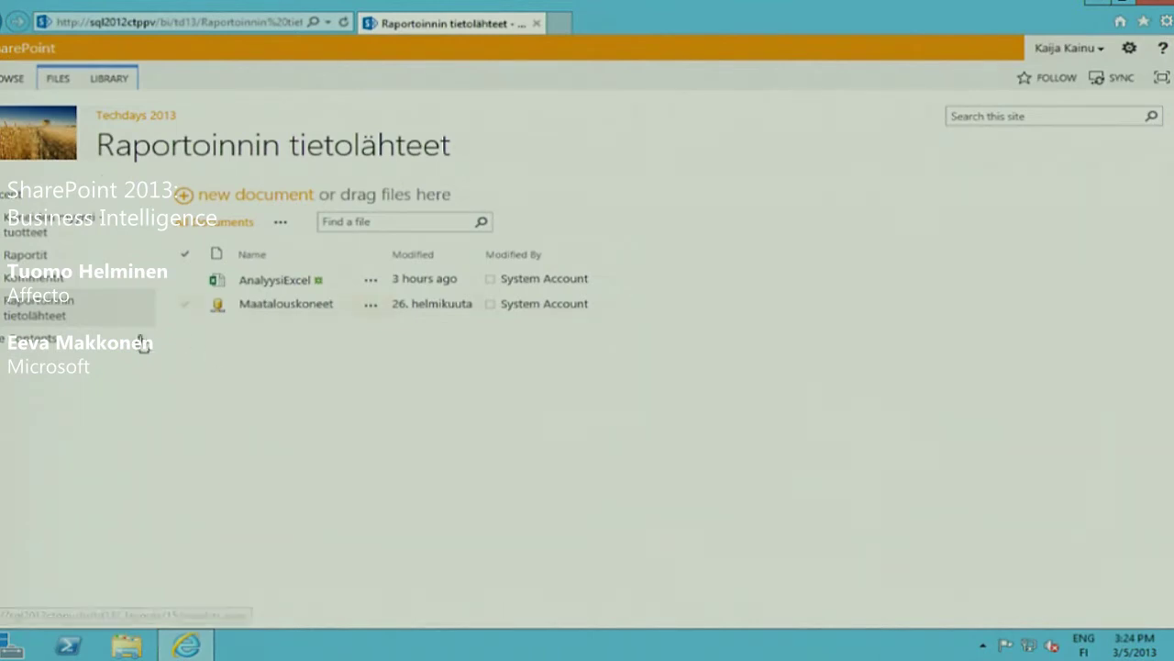
Minimize the browser and the remote desktop session, and end the slide show in PowerPoint
click(1104, 3)
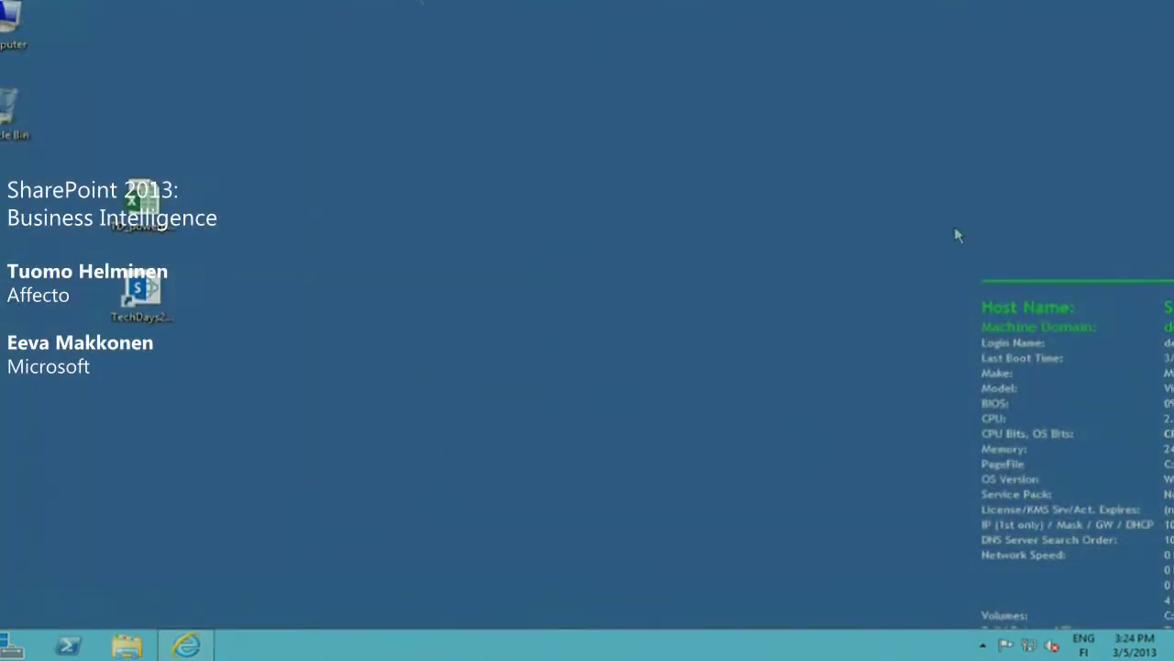
click(765, 5)
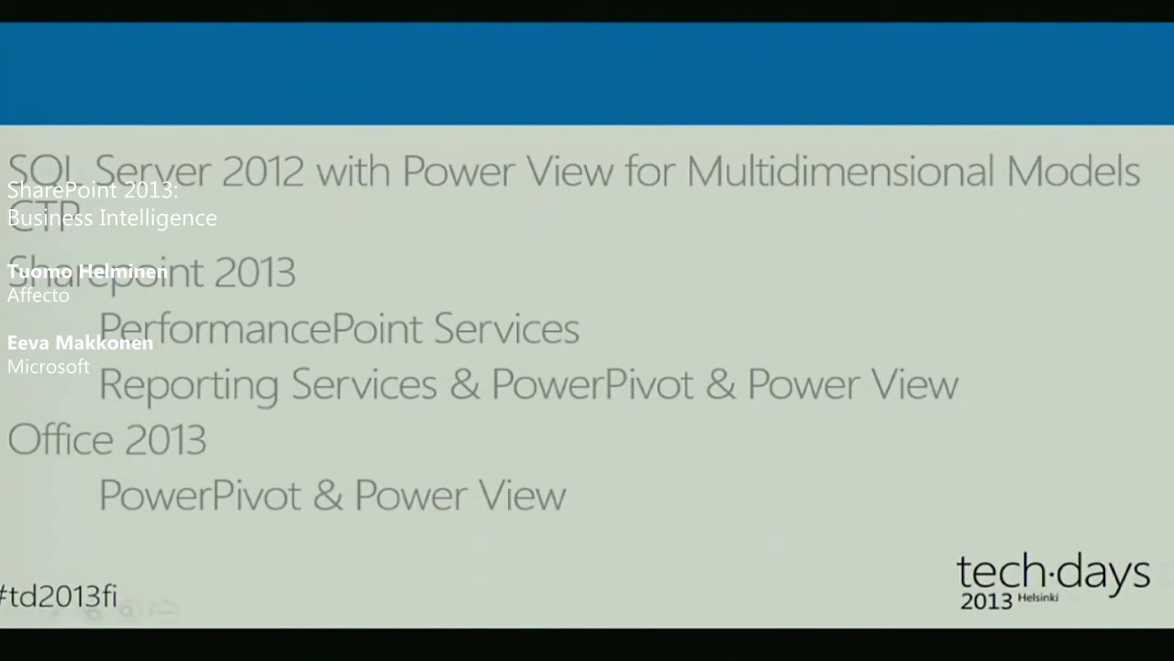
key(Escape)
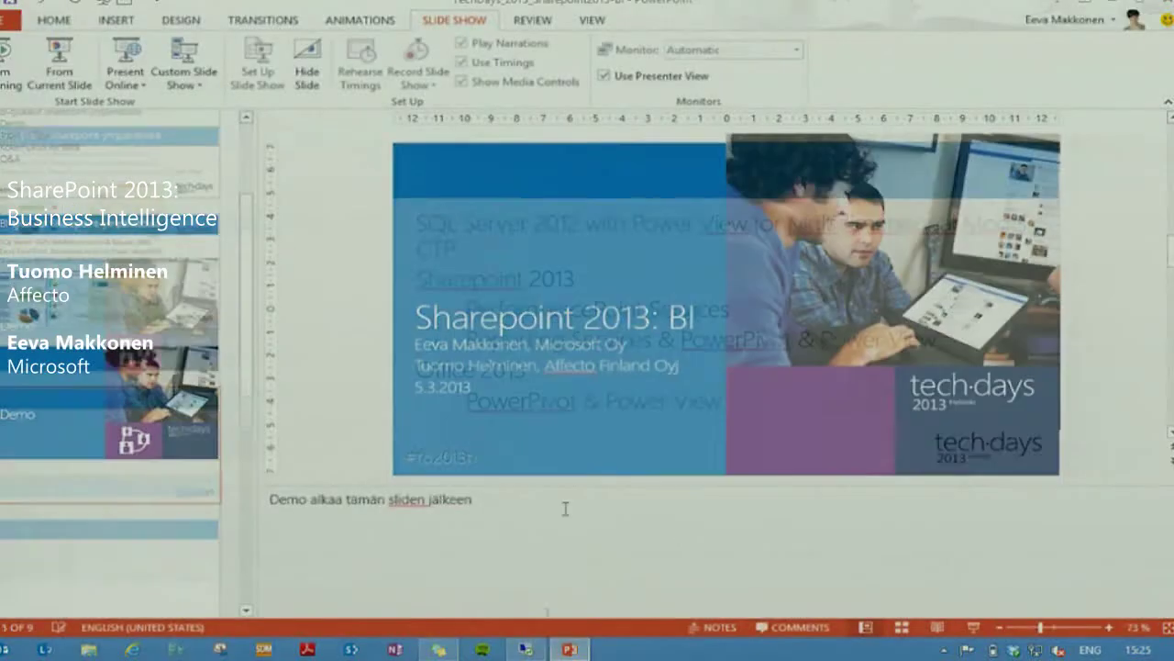
click(538, 651)
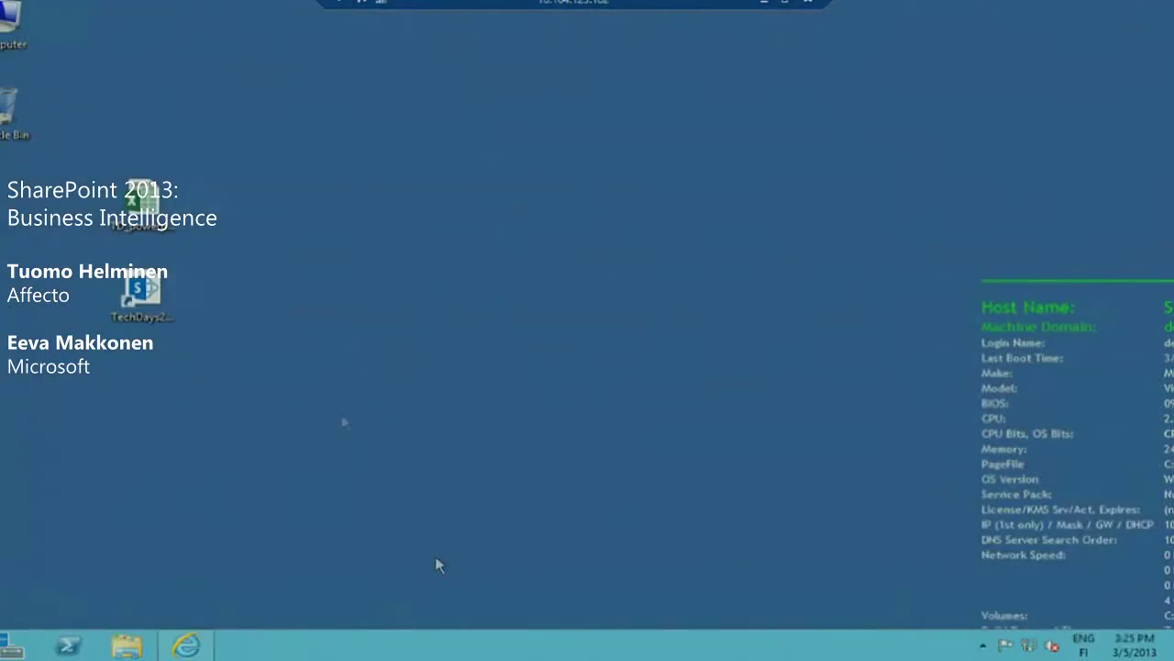
click(766, 5)
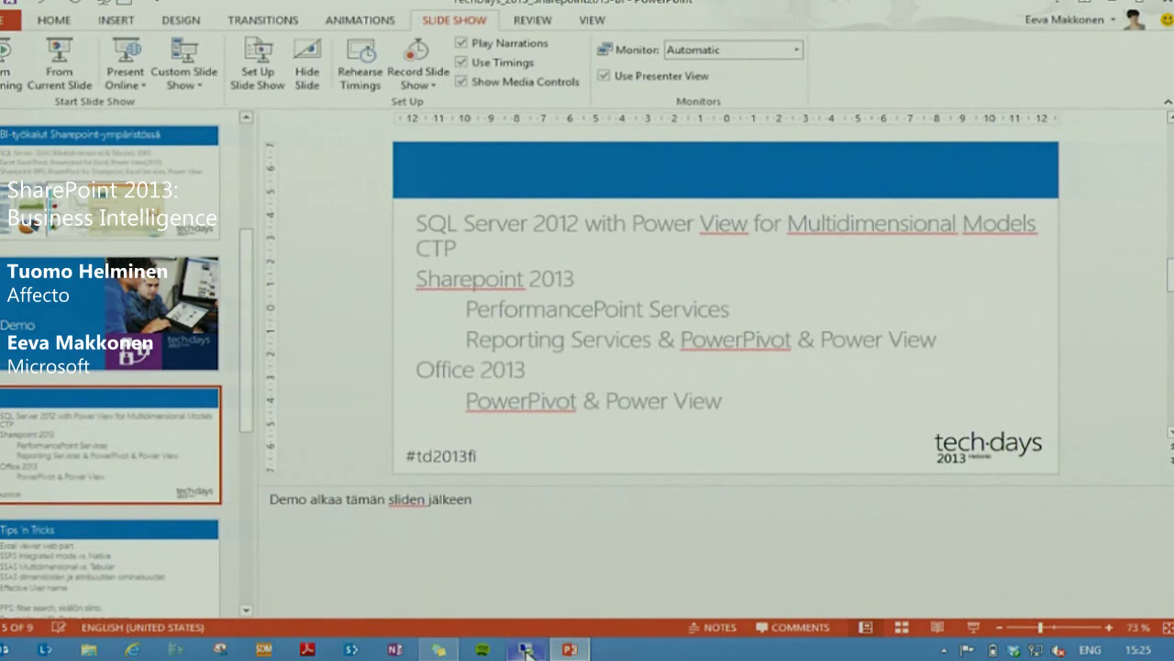
Start another Remote Desktop connection to the same computer with the user name demopv\administrator
right_click(525, 649)
click(464, 565)
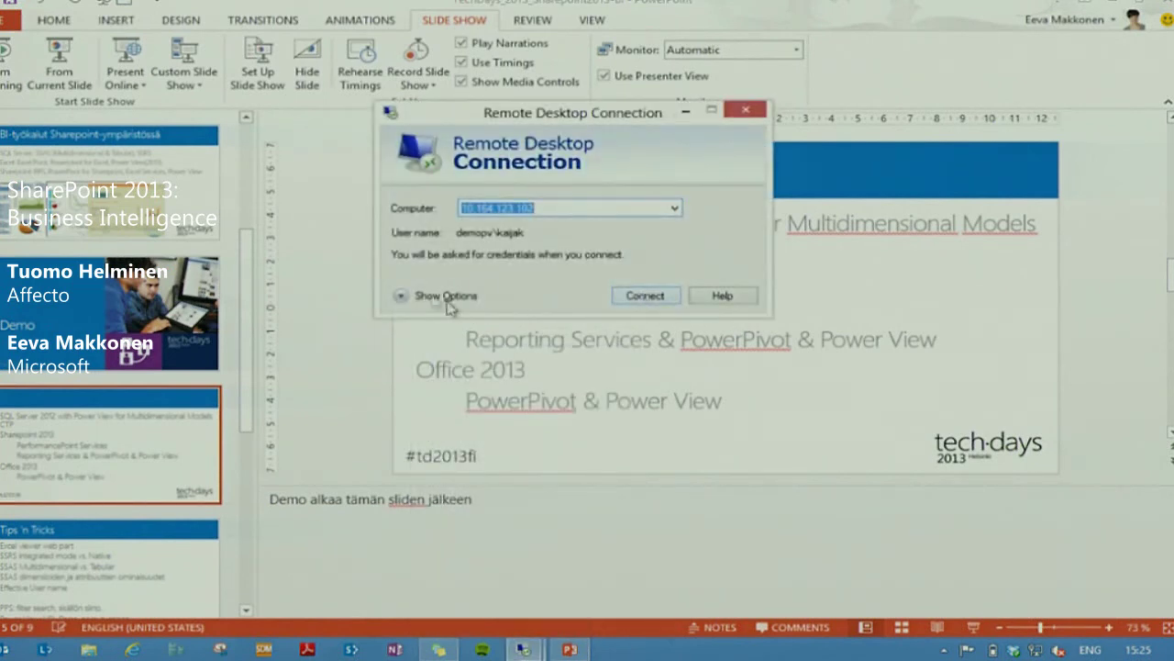
click(401, 296)
click(572, 291)
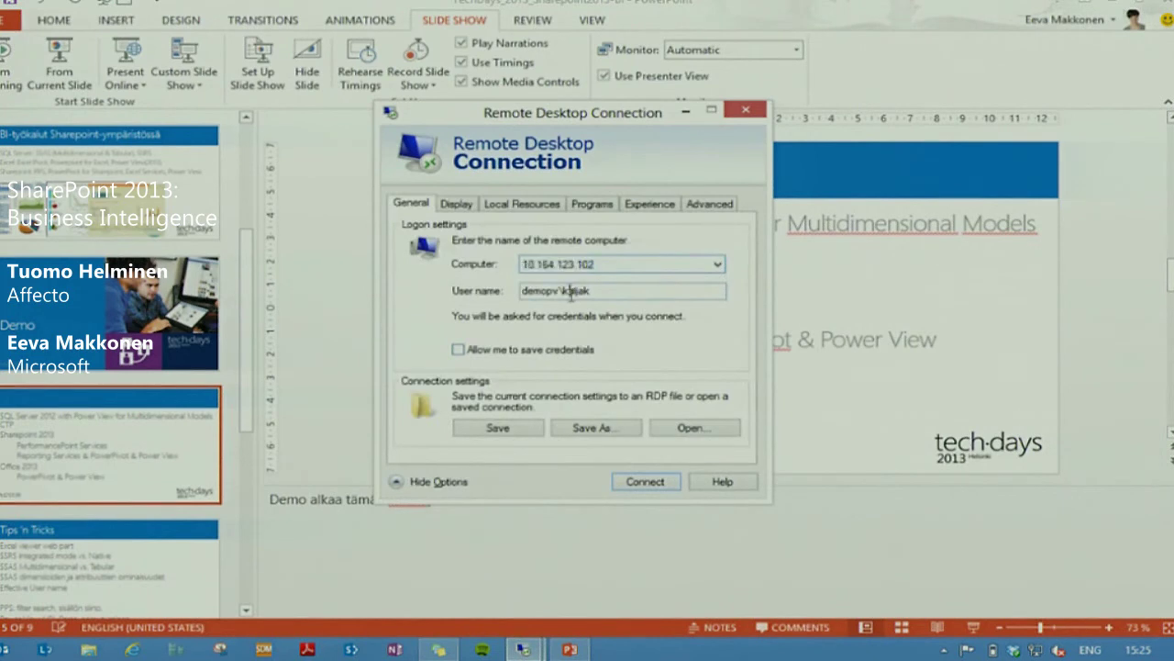
drag(562, 290, 613, 291)
text(administrator)
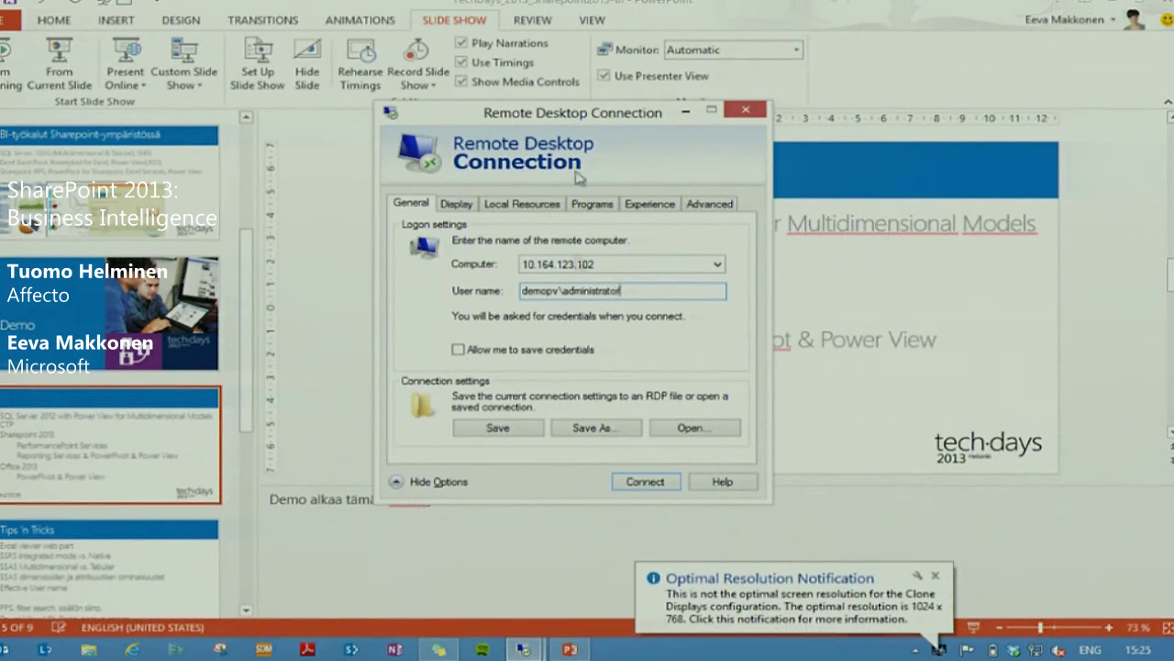
click(645, 481)
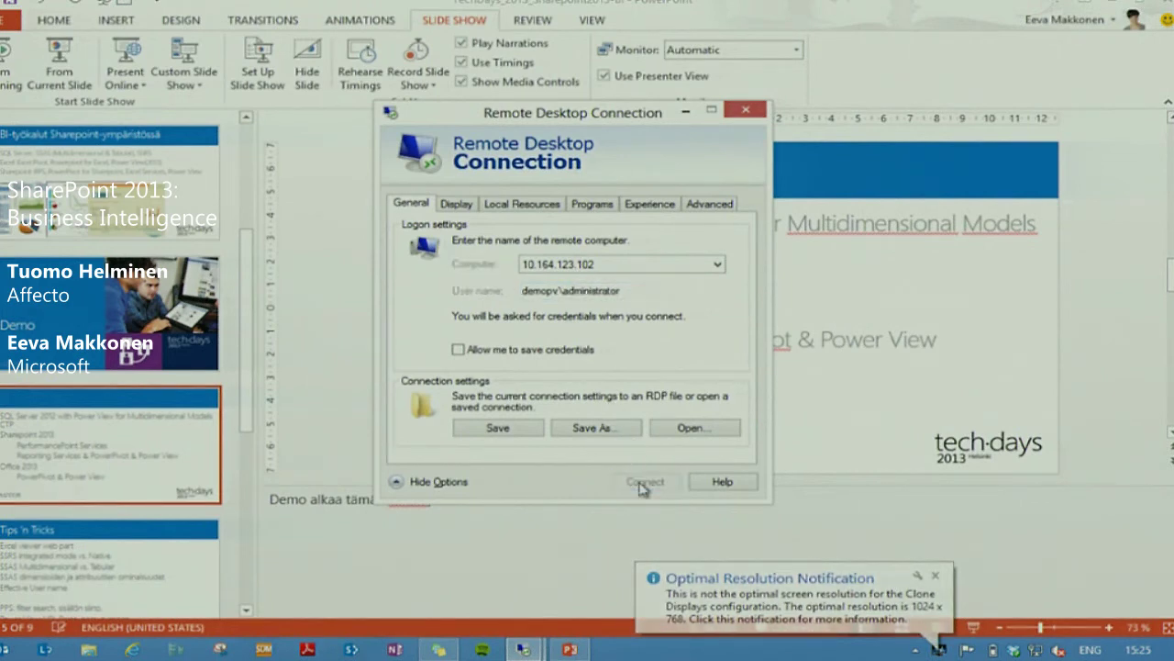
Sign in to the remote computer with the administrator account password and accept its untrusted certificate
click(688, 393)
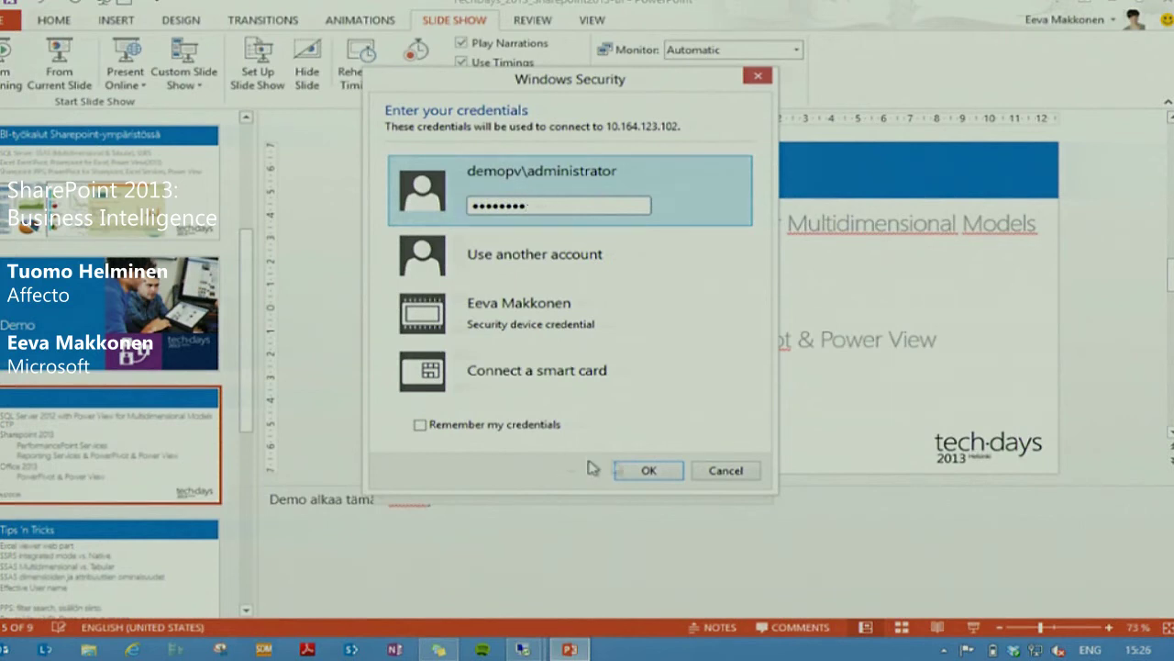
click(649, 470)
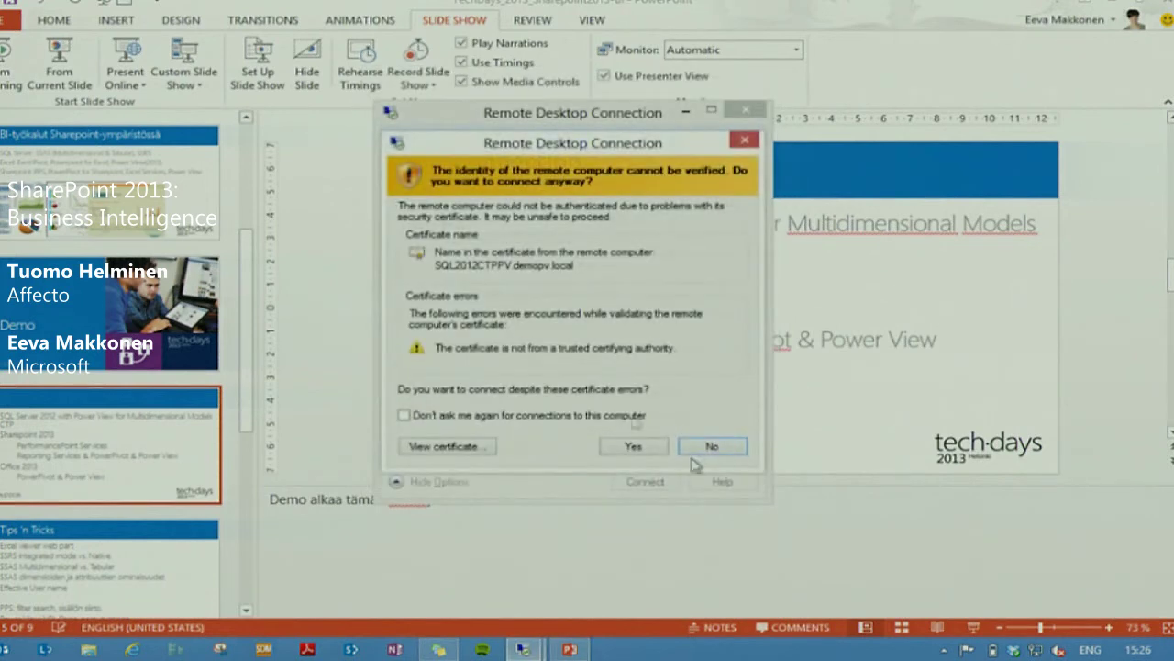
click(631, 447)
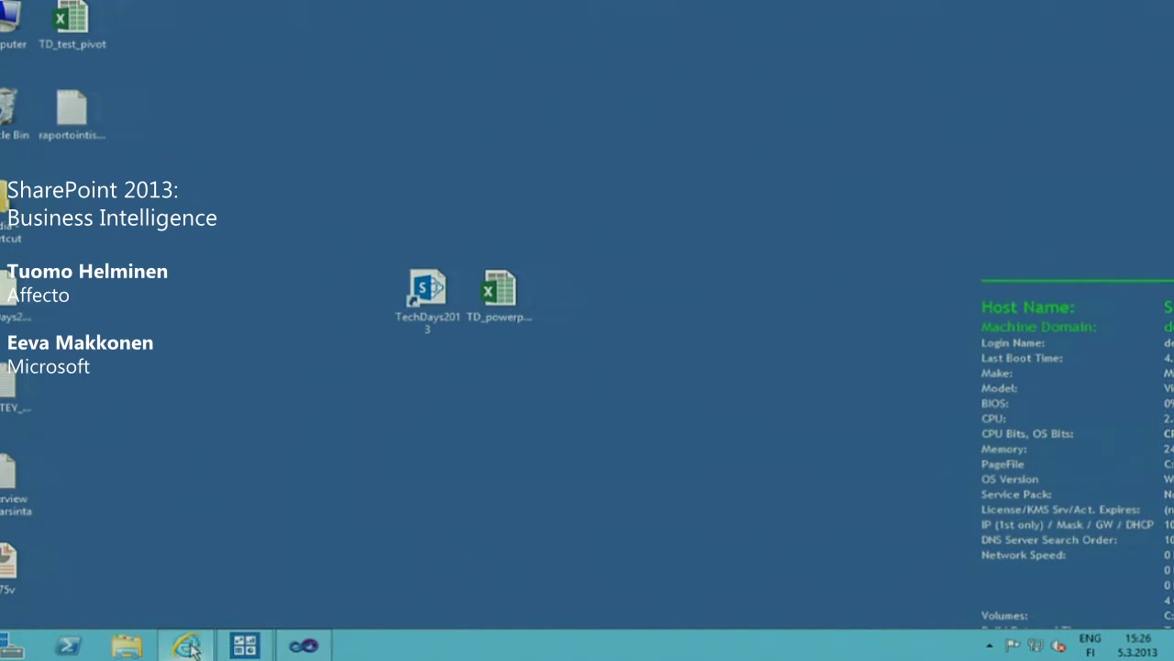
Examine the PerformancePoint Service Application Settings page in the remote session's browser, then minimize the browser
mouse_move(190, 648)
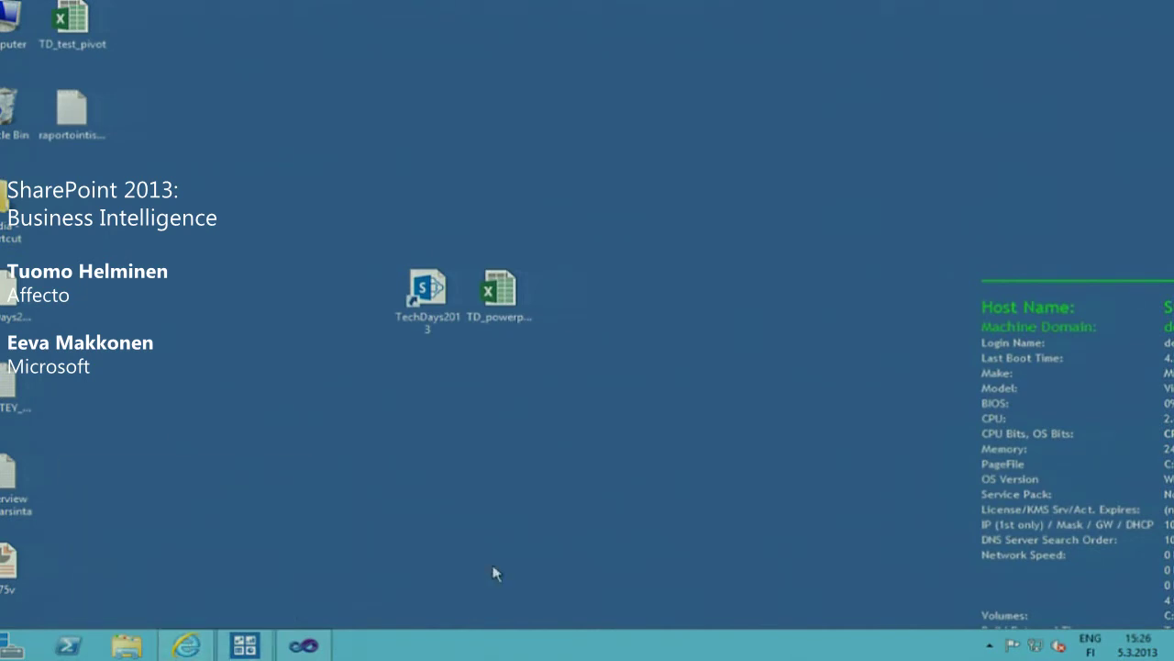
mouse_move(629, 3)
click(188, 647)
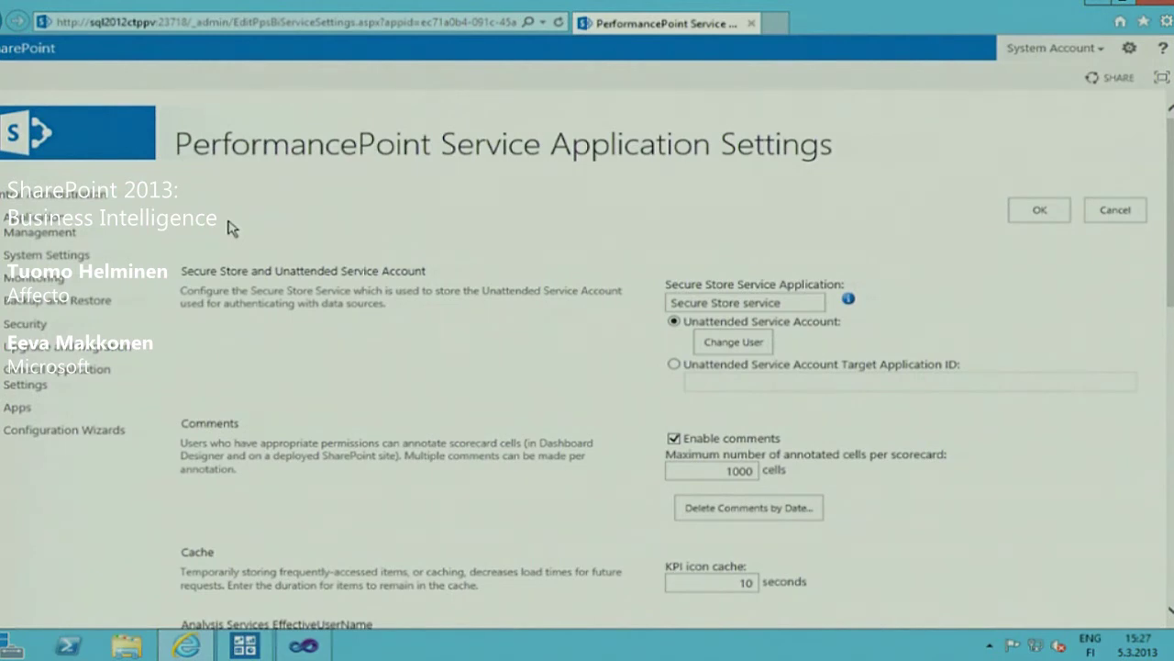
click(1104, 3)
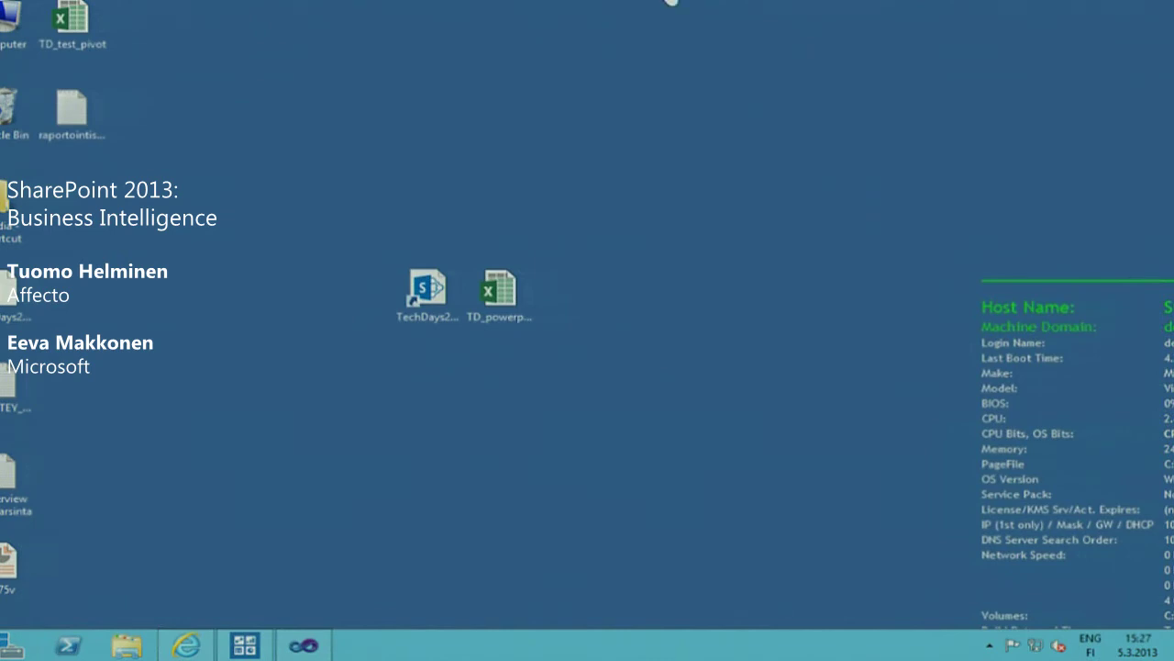
Switch back to the PowerPoint presentation and select the "Tips 'n Tricks" slide
mouse_move(718, 2)
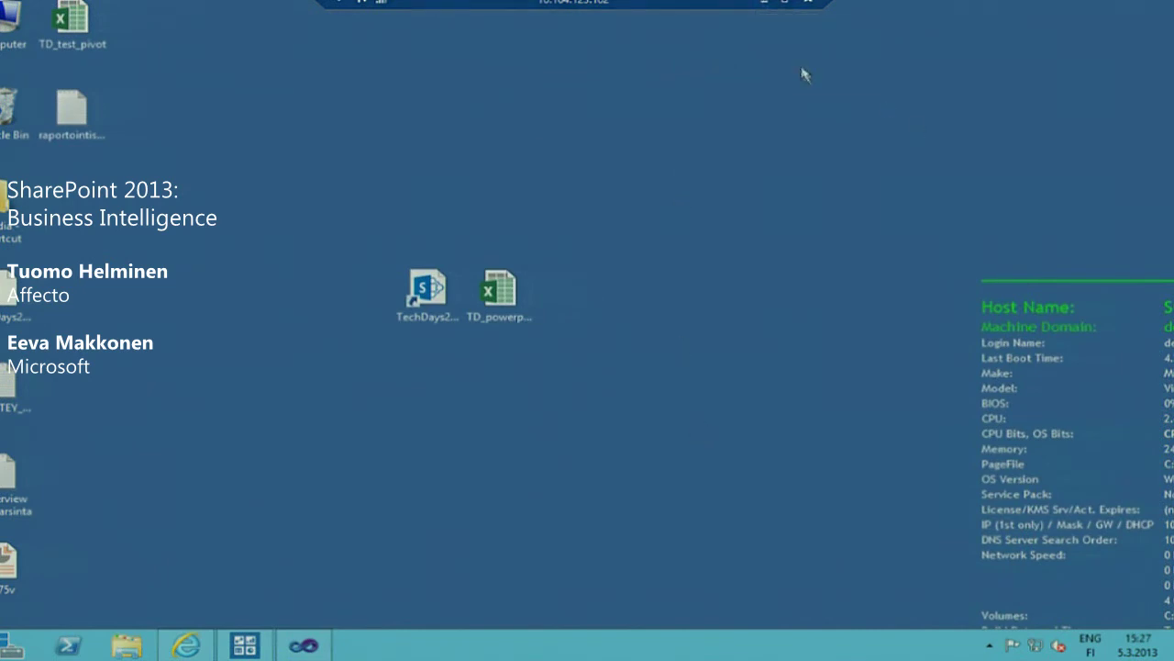
click(764, 2)
click(99, 557)
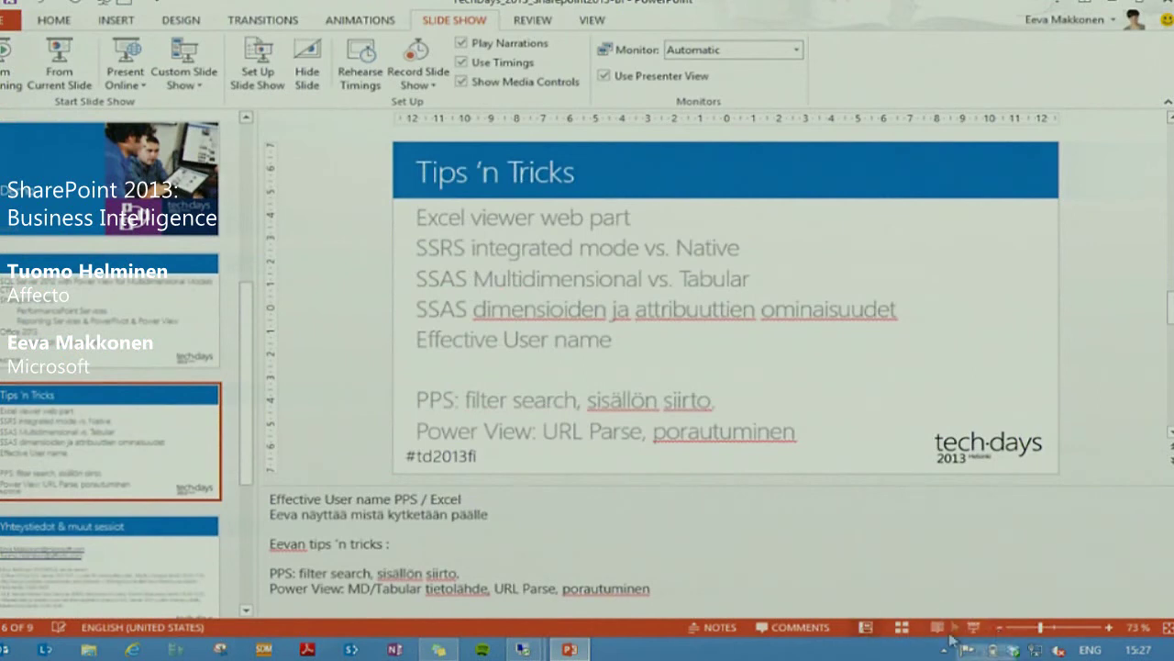
Switch to Visual Studio in the administrator's remote session and select the Alue attribute of the Alue dimension
mouse_move(587, 652)
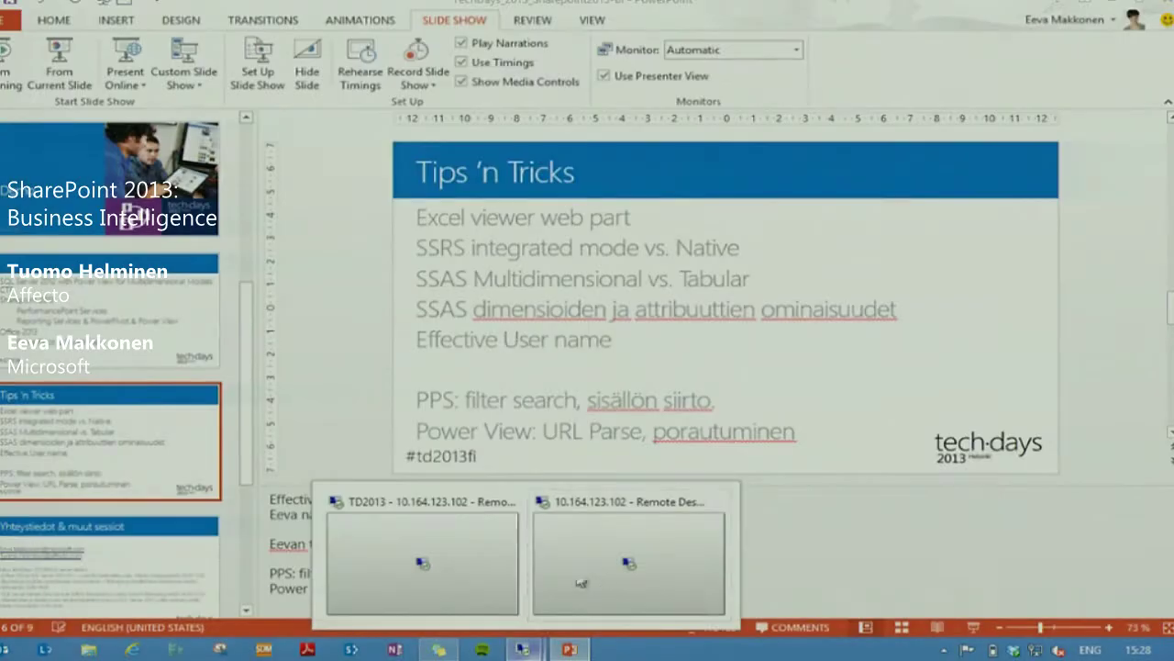
click(580, 583)
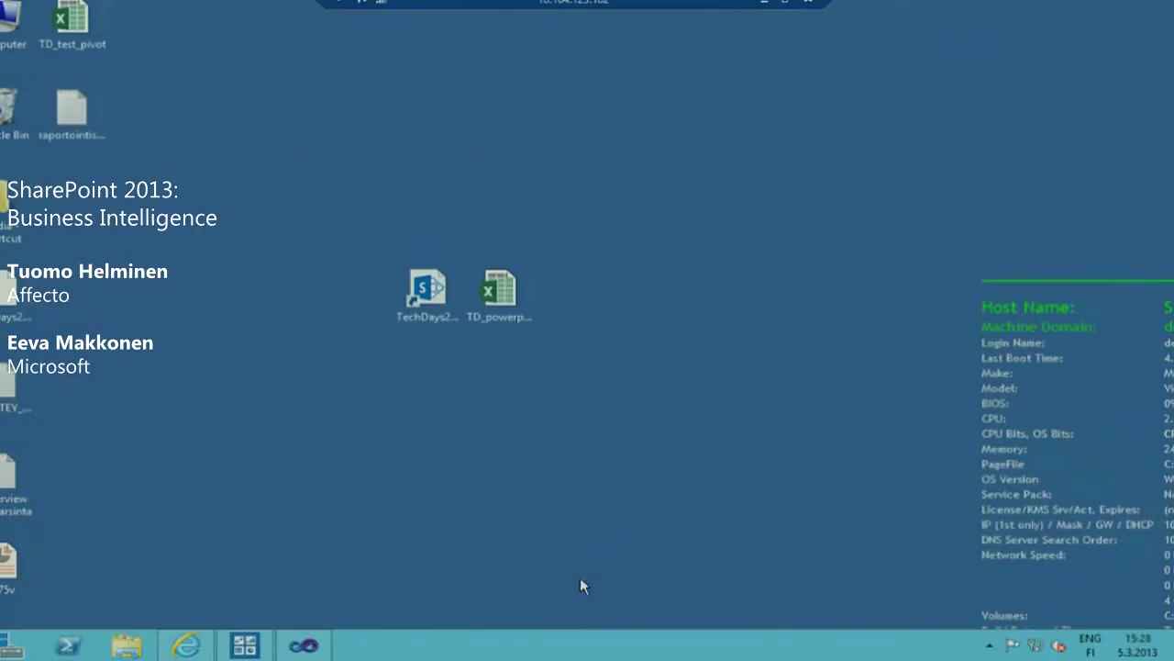
click(303, 645)
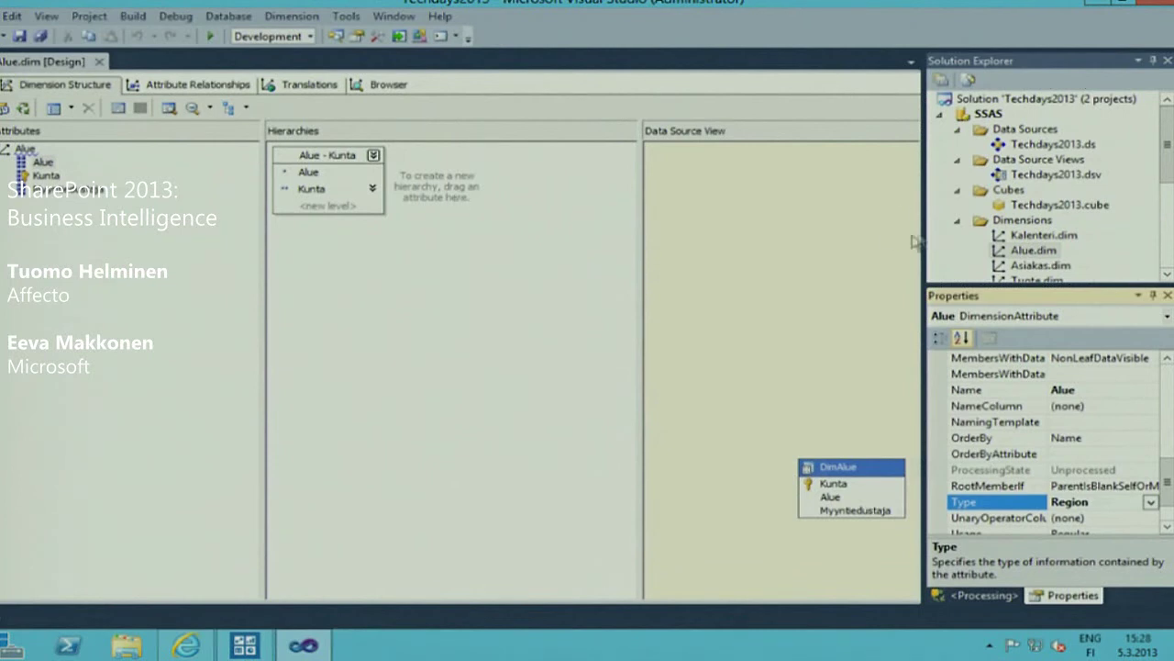
click(46, 163)
click(45, 162)
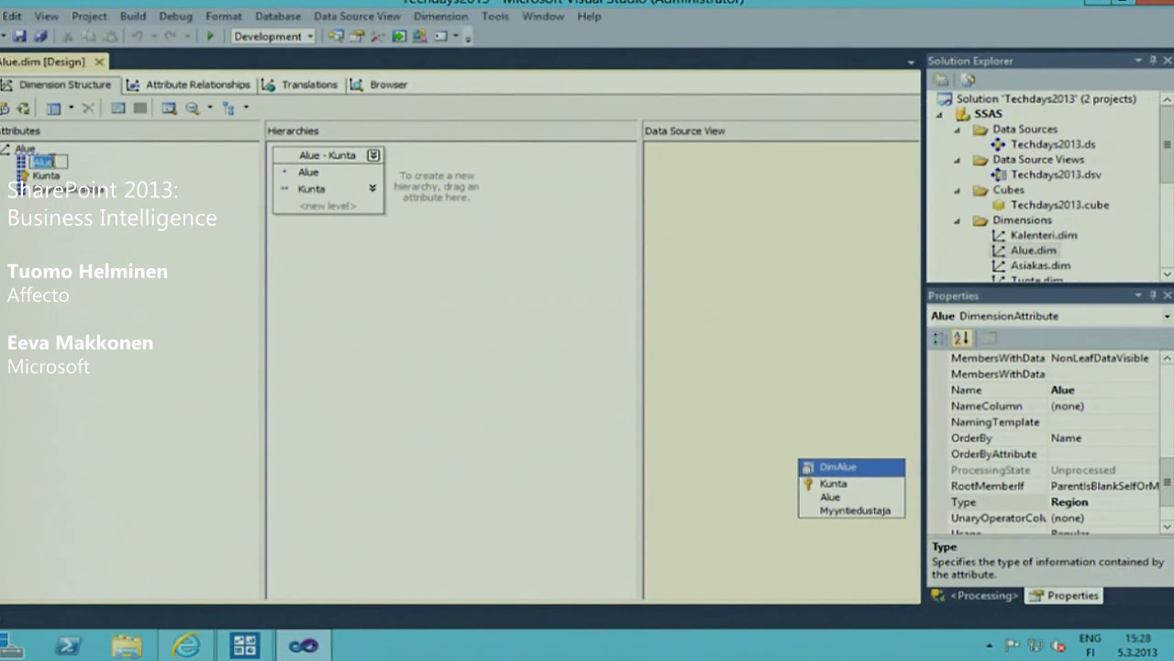